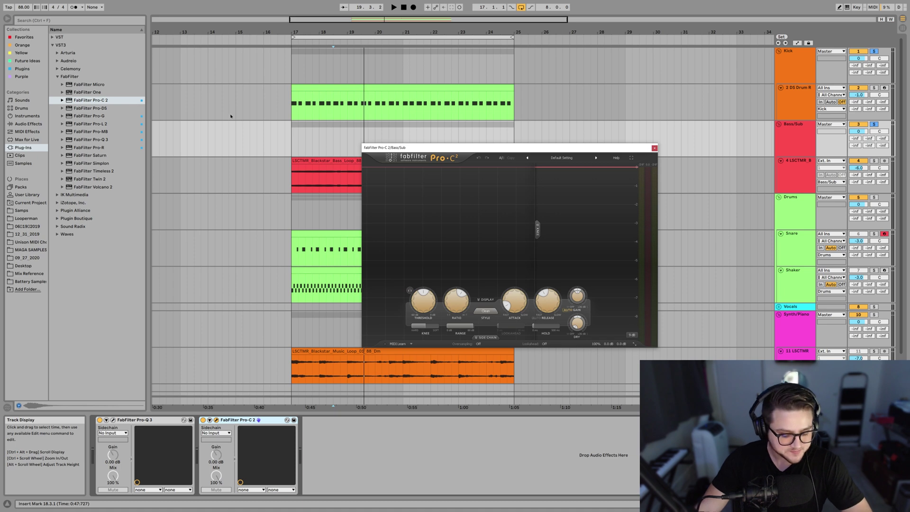
# Step: Move the Pro-C 2 compressor window aside so it uncovers the clips in the arrangement
pyautogui.moveTo(504, 148); pyautogui.dragTo(658, 169)
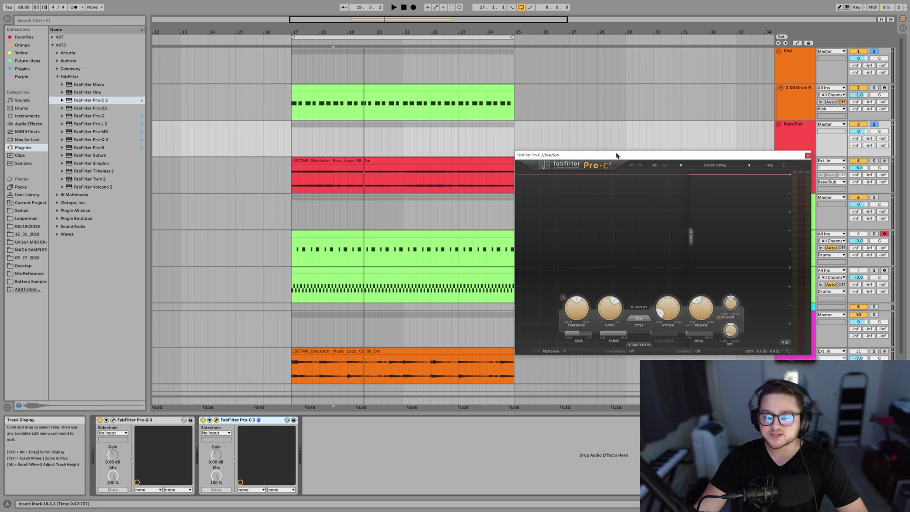
pyautogui.moveTo(616, 154); pyautogui.dragTo(616, 155)
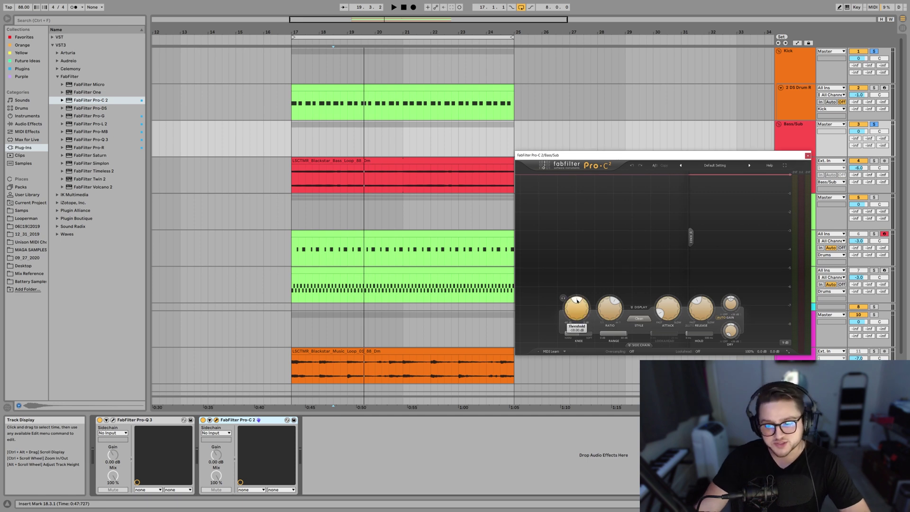
pyautogui.moveTo(668, 310)
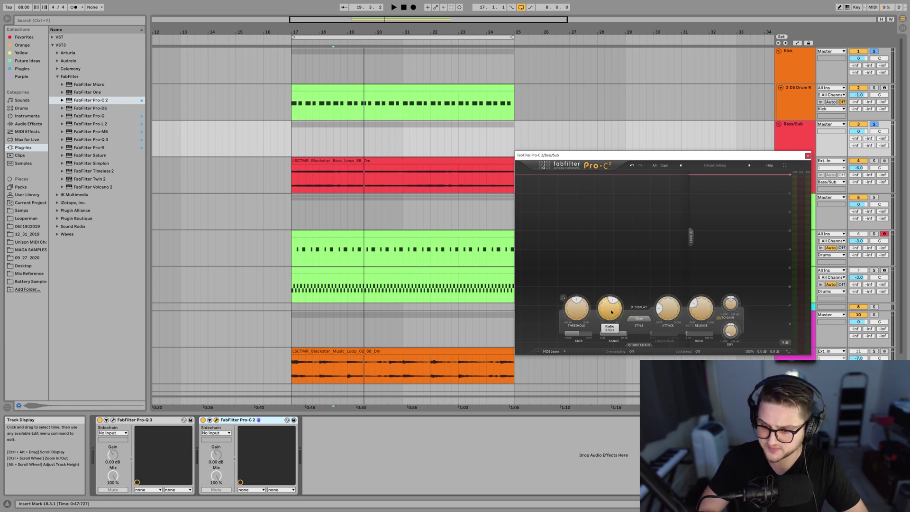
pyautogui.moveTo(611, 311)
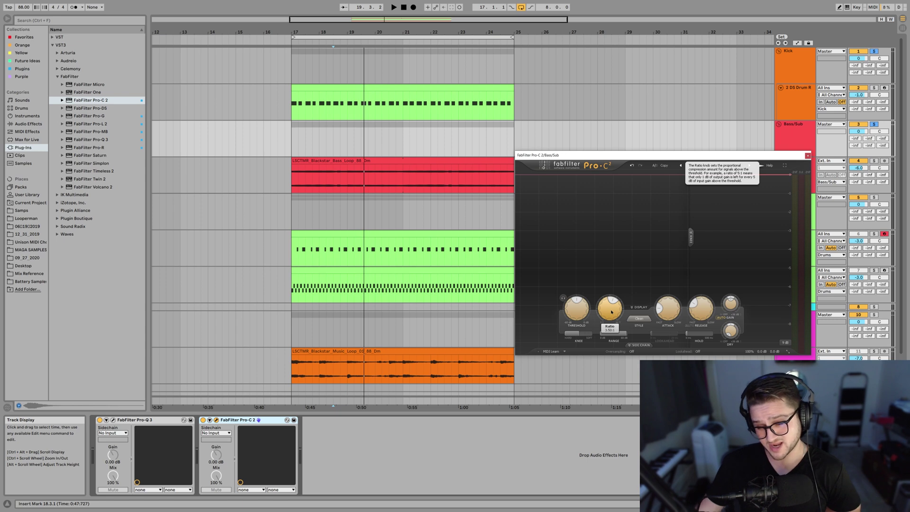
pyautogui.moveTo(575, 309)
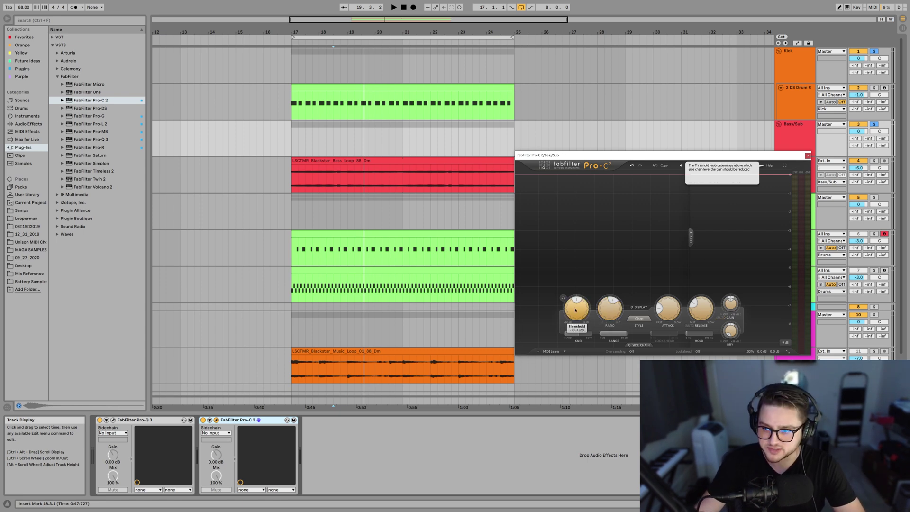
# Step: Play the loop and set the compressor's display range to 72 dB, with only Bass/Sub soloed
pyautogui.press('space')
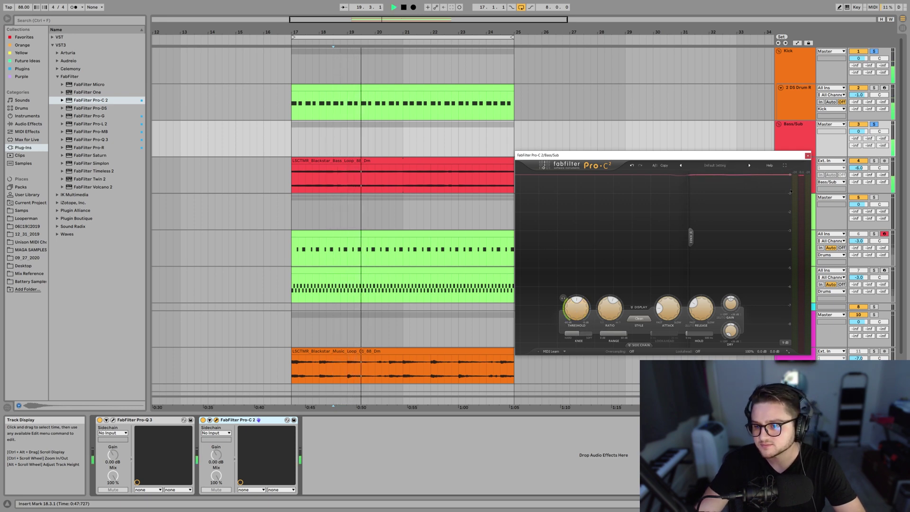
pyautogui.click(785, 341)
pyautogui.click(794, 368)
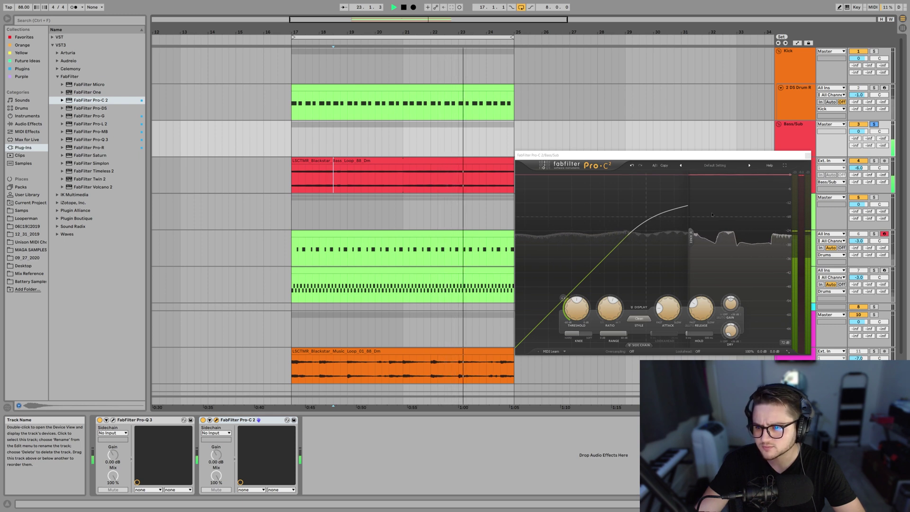
pyautogui.press('space')
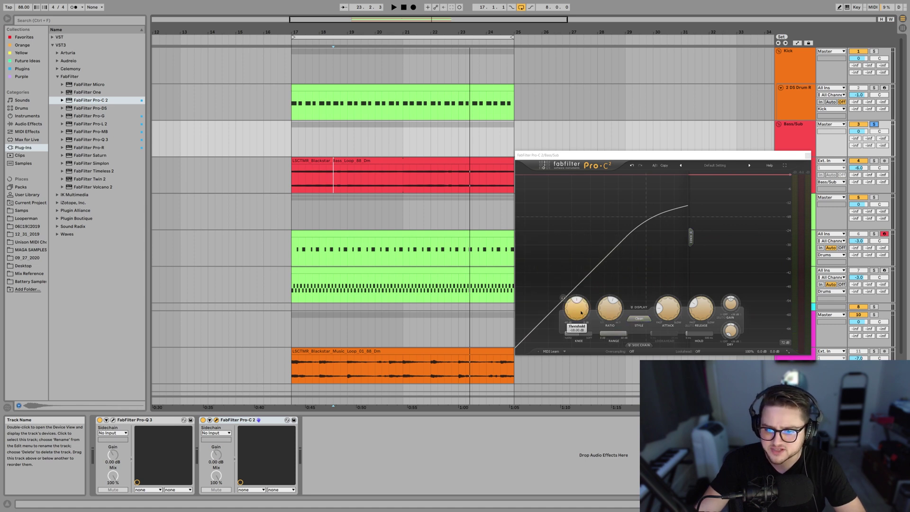
# Step: Set the compressor's input level to +12 dB, its output level to -12 dB and its threshold to 0 dB
pyautogui.press('space')
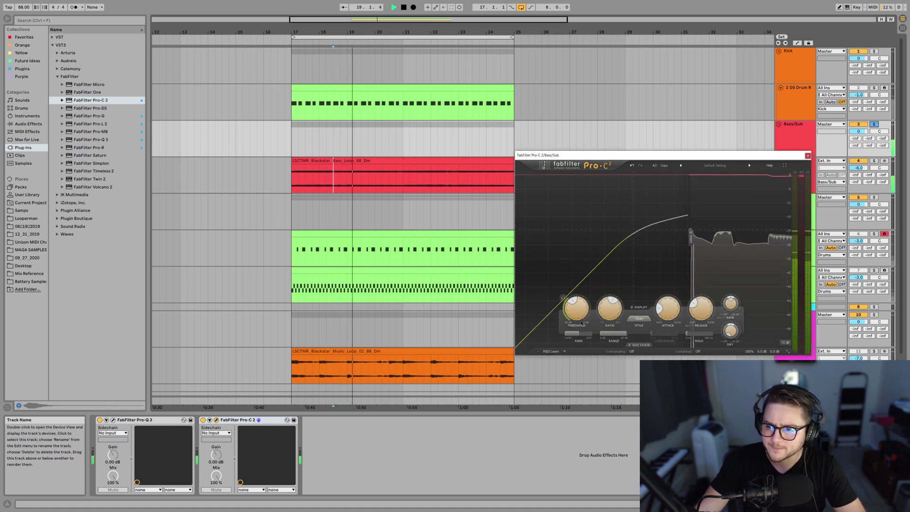
pyautogui.press('space')
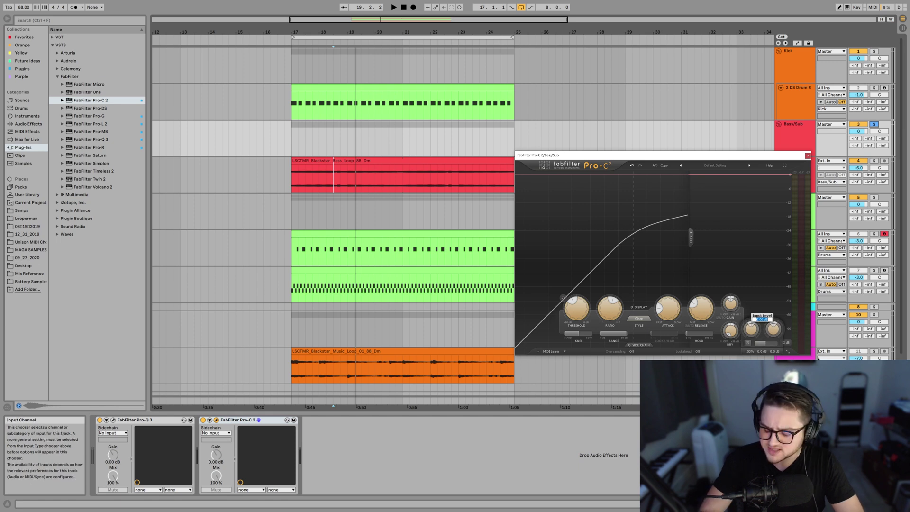
pyautogui.click(786, 351)
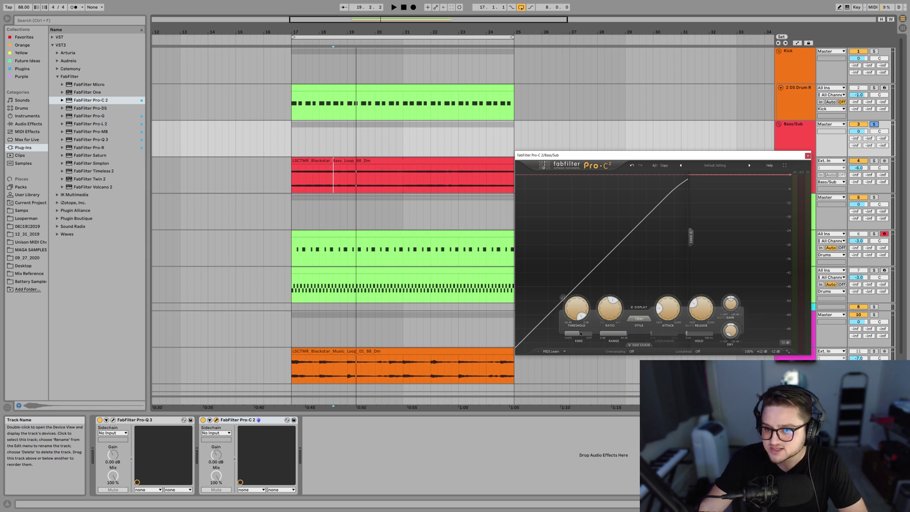
# Step: Play the soloed bass with the threshold at 0 dB to examine the signal level without compression
pyautogui.press('space')
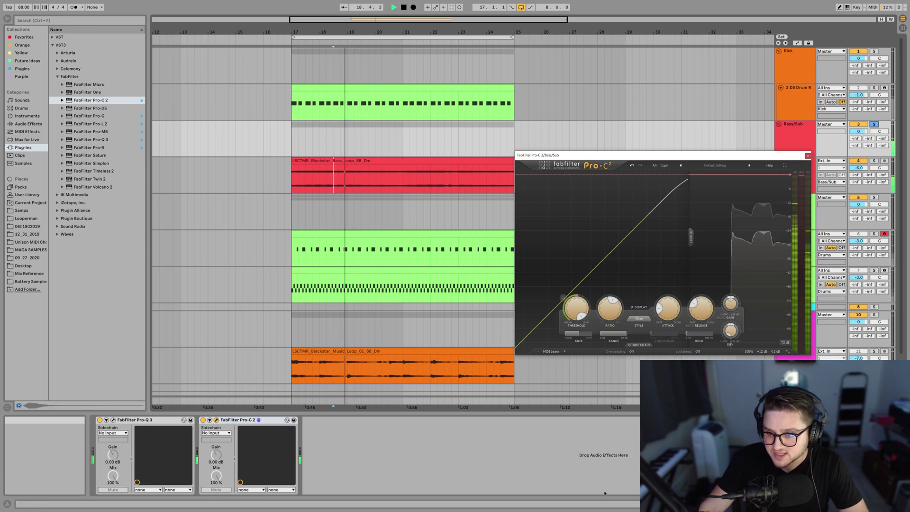
pyautogui.press('space')
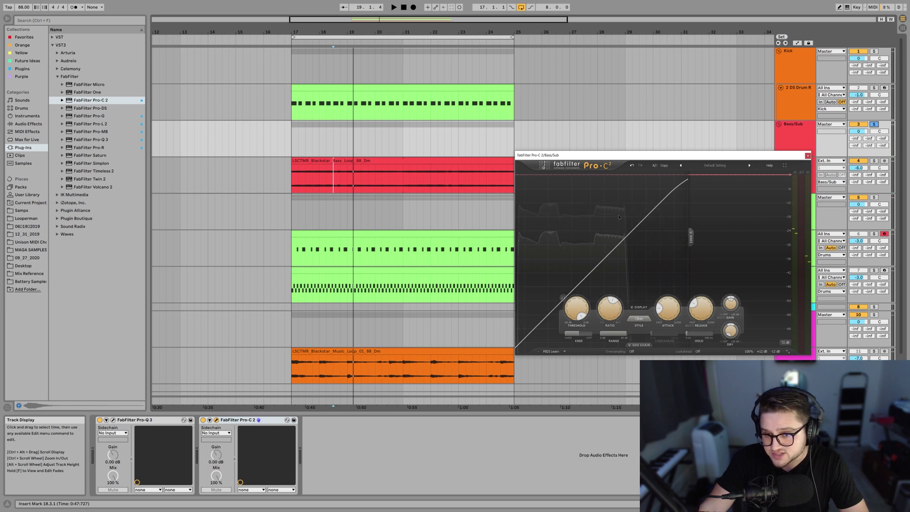
pyautogui.press('space')
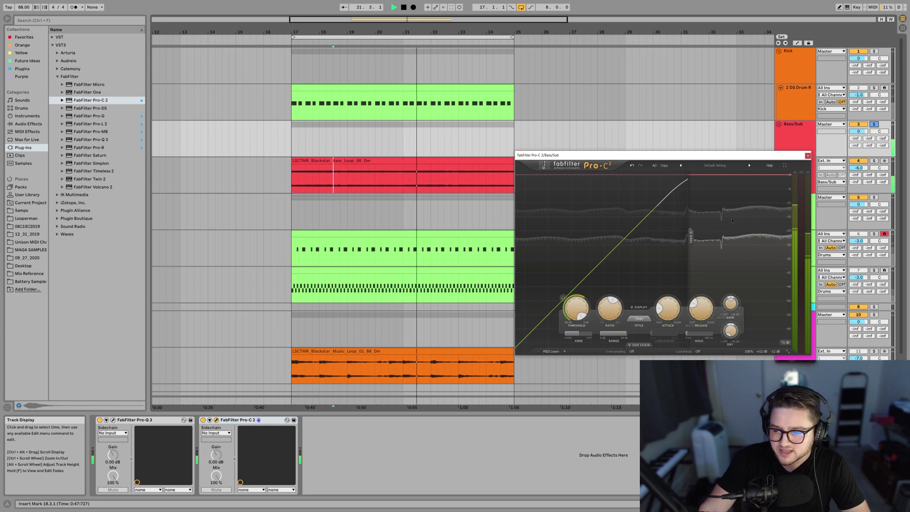
pyautogui.press('space')
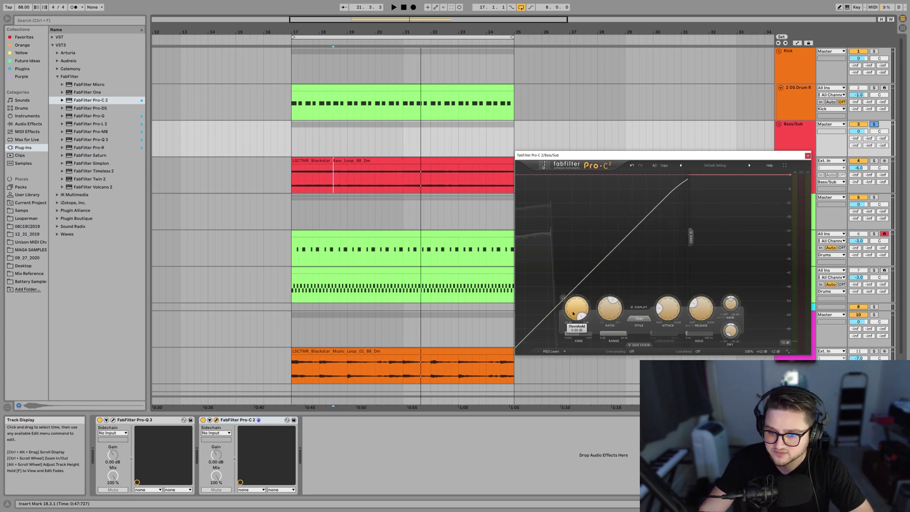
# Step: Lower the compressor's threshold while the bass plays, and fine-tune it slightly back up
pyautogui.press('space')
pyautogui.moveTo(577, 313); pyautogui.dragTo(579, 363)
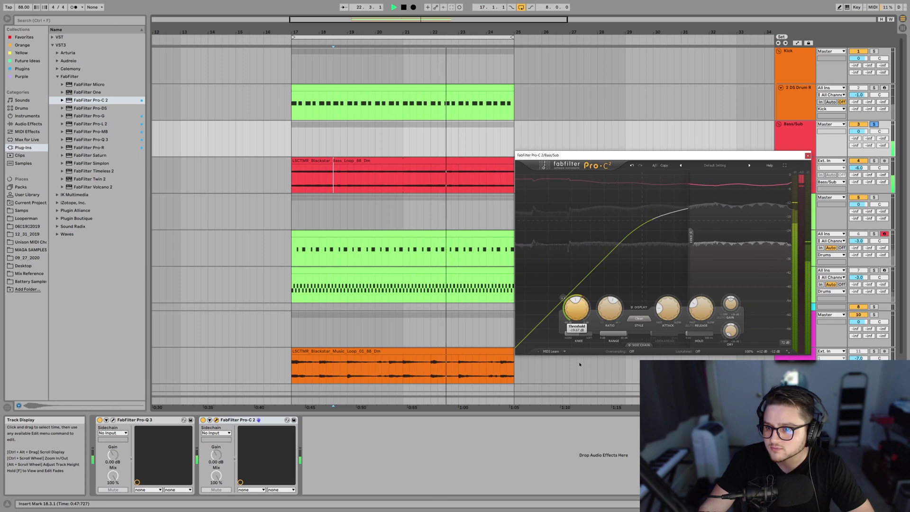
pyautogui.moveTo(579, 364); pyautogui.dragTo(578, 351)
pyautogui.press('space')
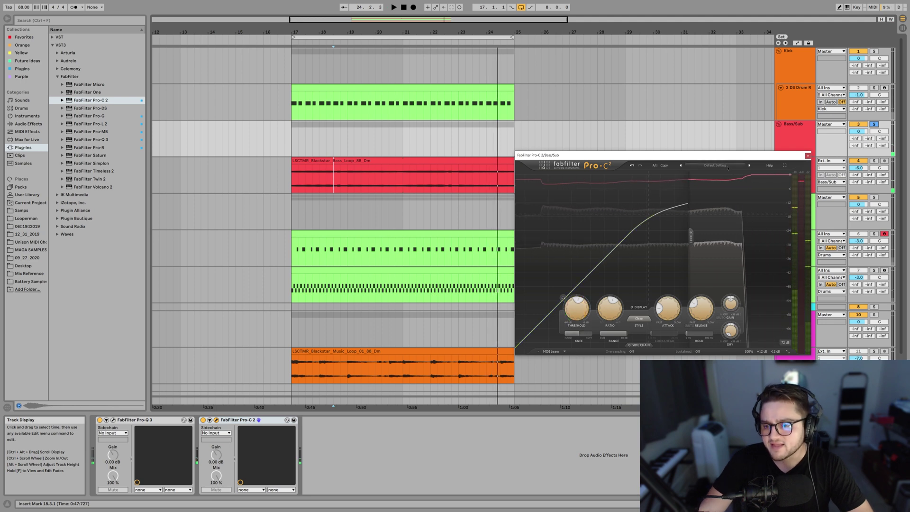
# Step: Play the soloed bass to examine the gain reduction curve and meter with the lowered threshold
pyautogui.press('space')
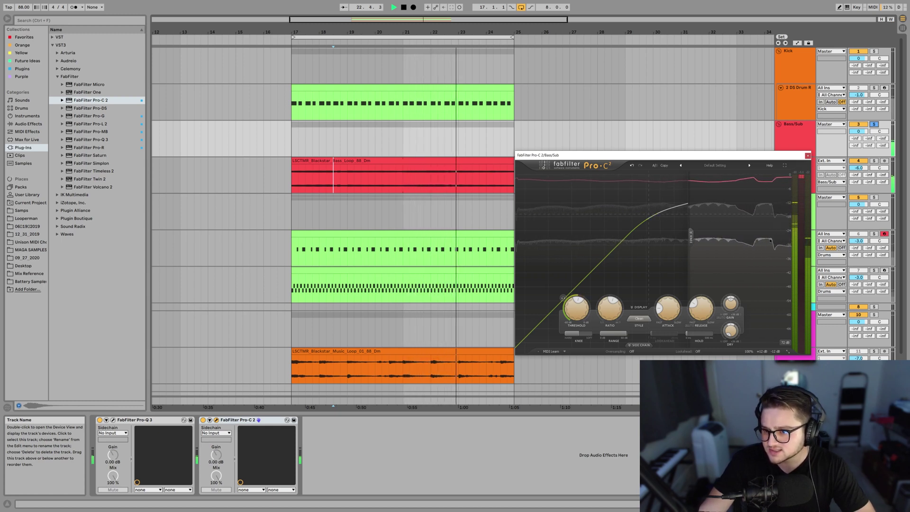
pyautogui.press('space')
pyautogui.press('space')
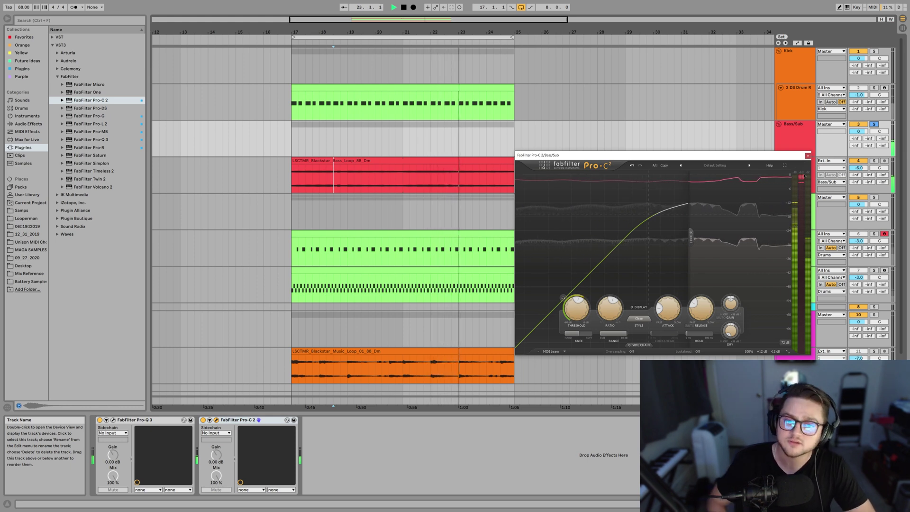
pyautogui.press('space')
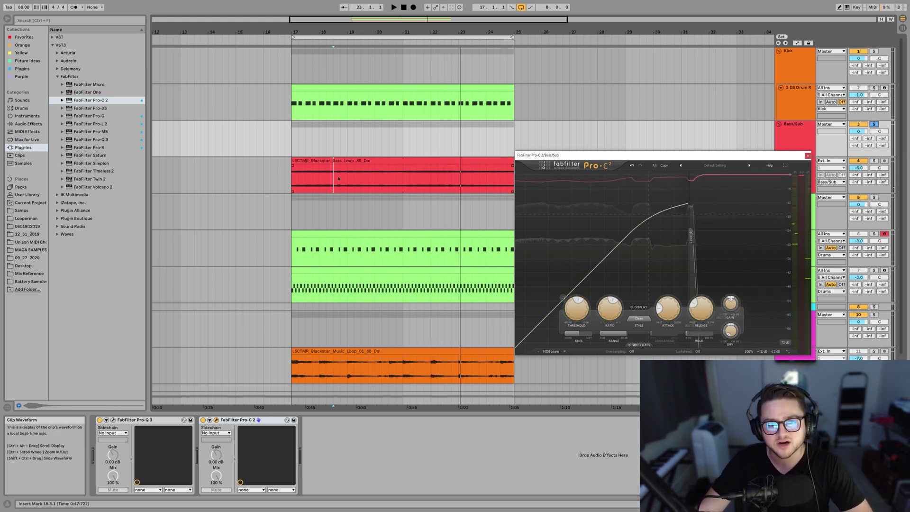
pyautogui.press('space')
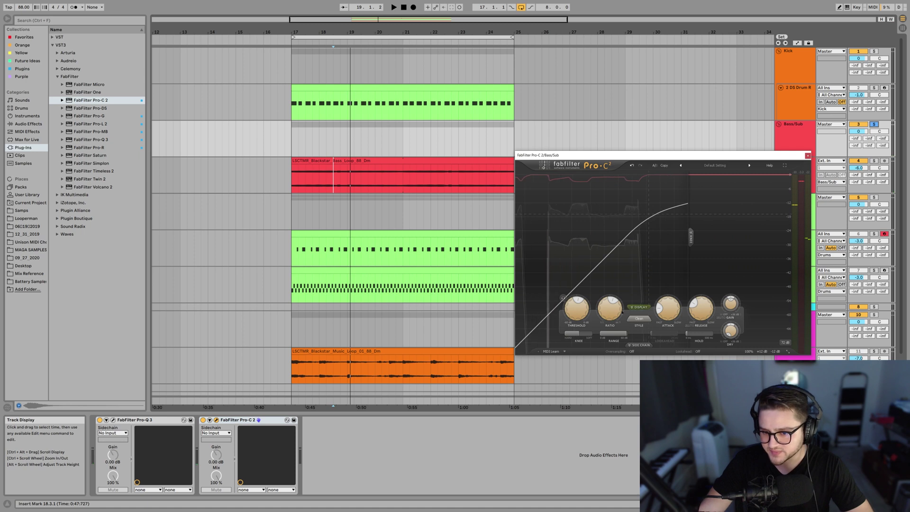
# Step: Replay the bass repeatedly from the insert marker to judge how the compressor shapes its sound
pyautogui.press('space')
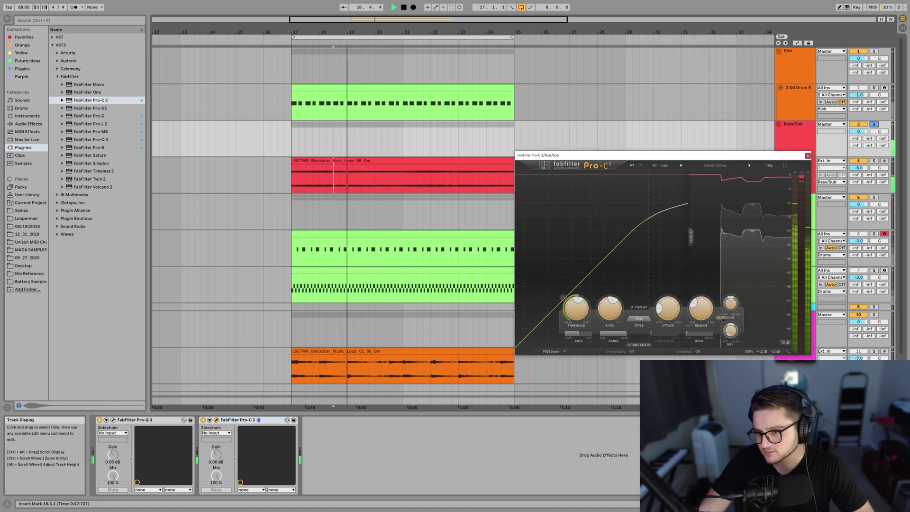
pyautogui.press('space')
pyautogui.press('space')
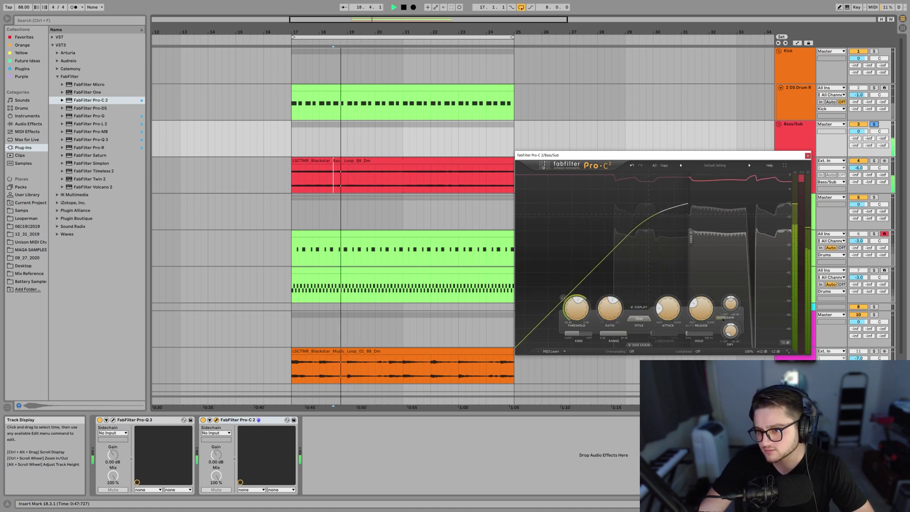
pyautogui.press('space')
pyautogui.press('space')
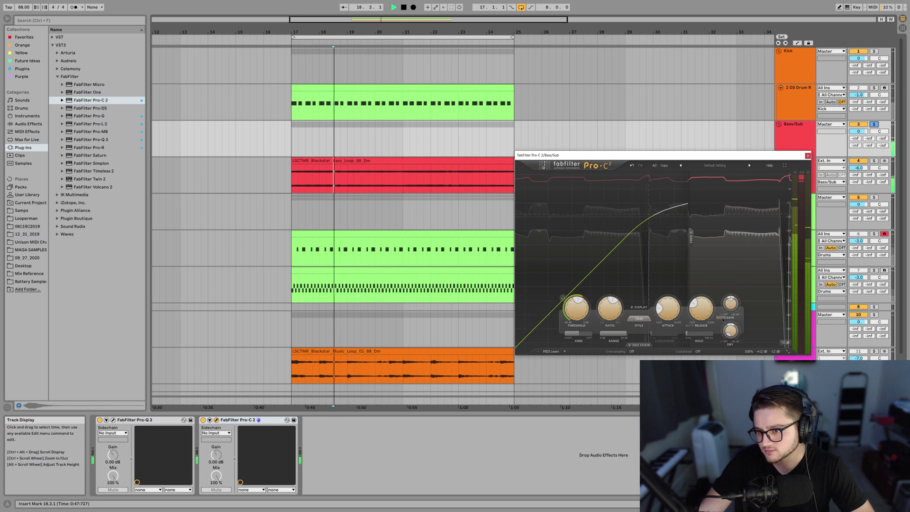
pyautogui.press('space')
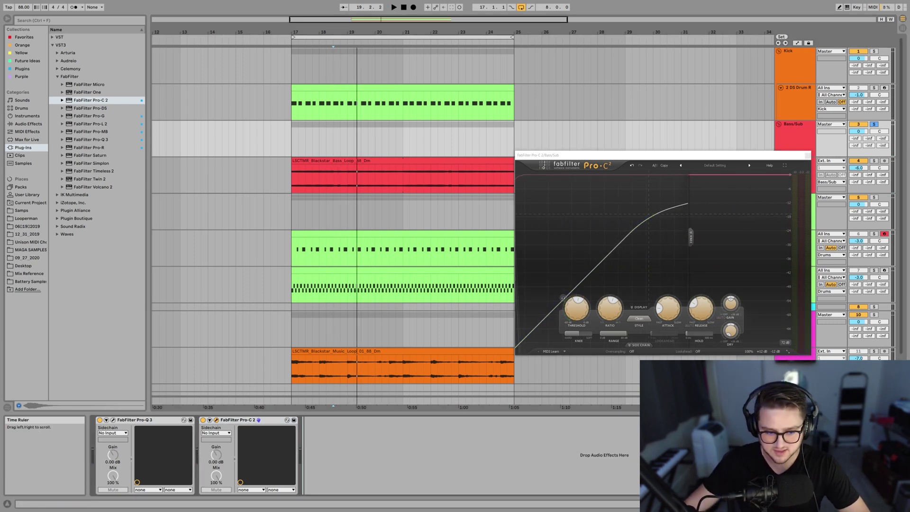
pyautogui.press('space')
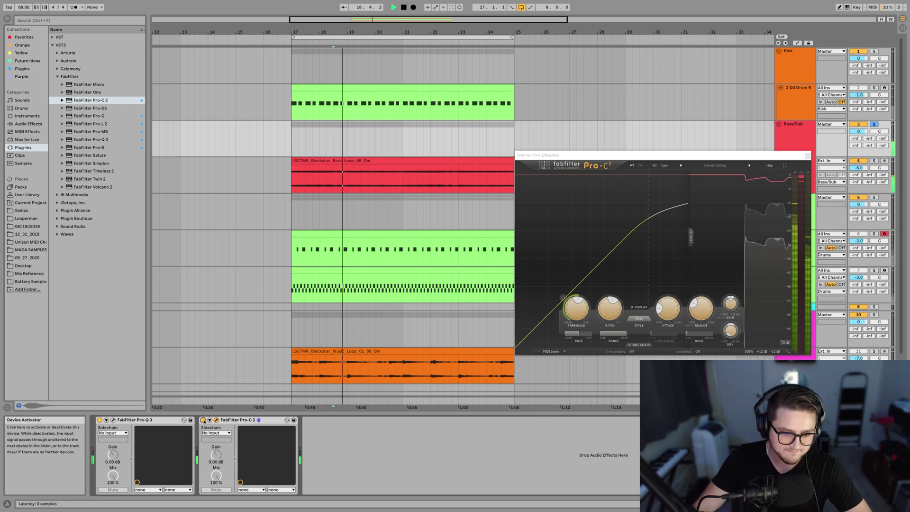
pyautogui.press('space')
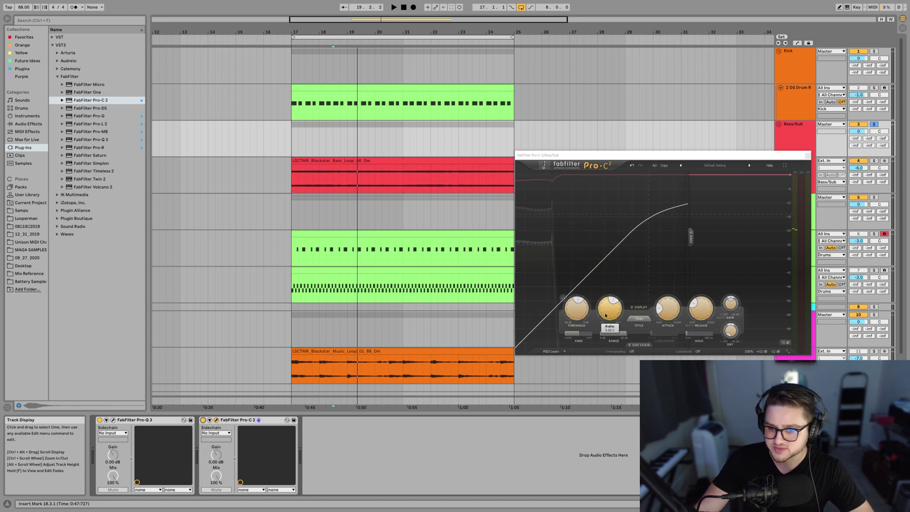
# Step: Try a higher compression ratio on the bass while replaying the loop
pyautogui.press('space')
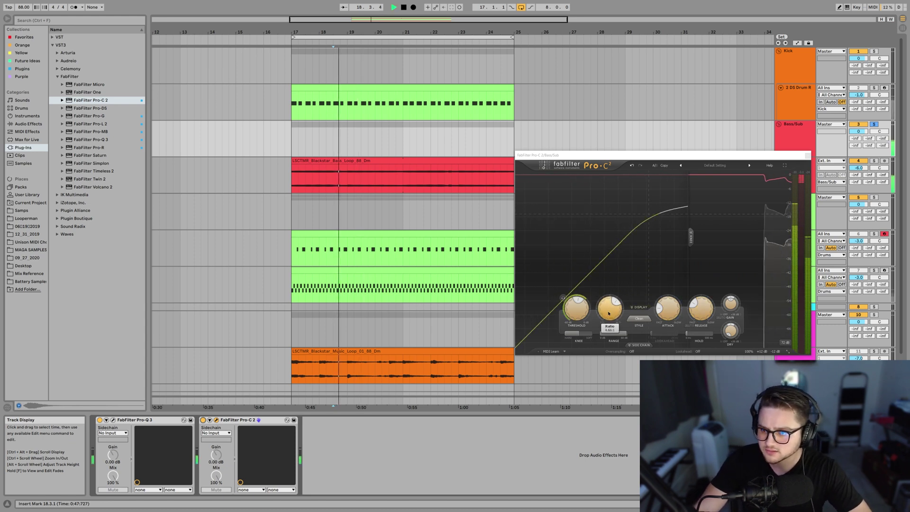
pyautogui.scroll(2, 608, 313)
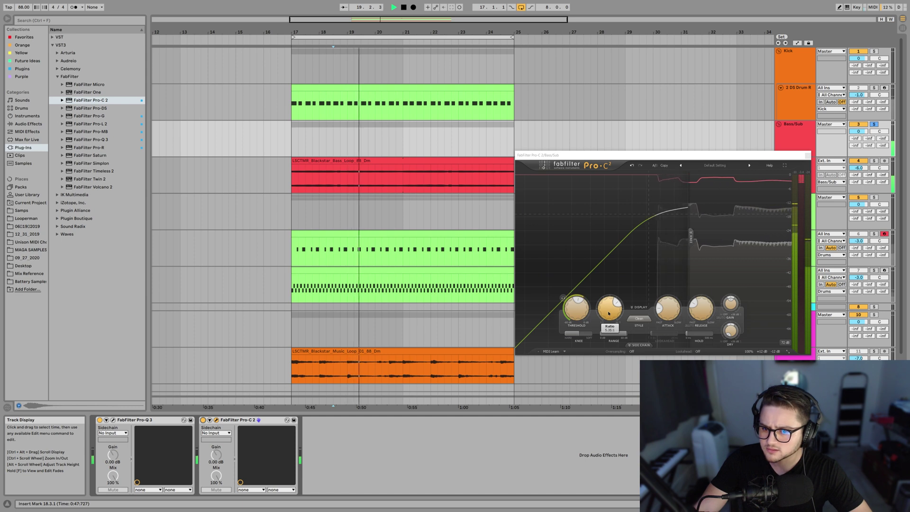
pyautogui.press('space')
pyautogui.press('space')
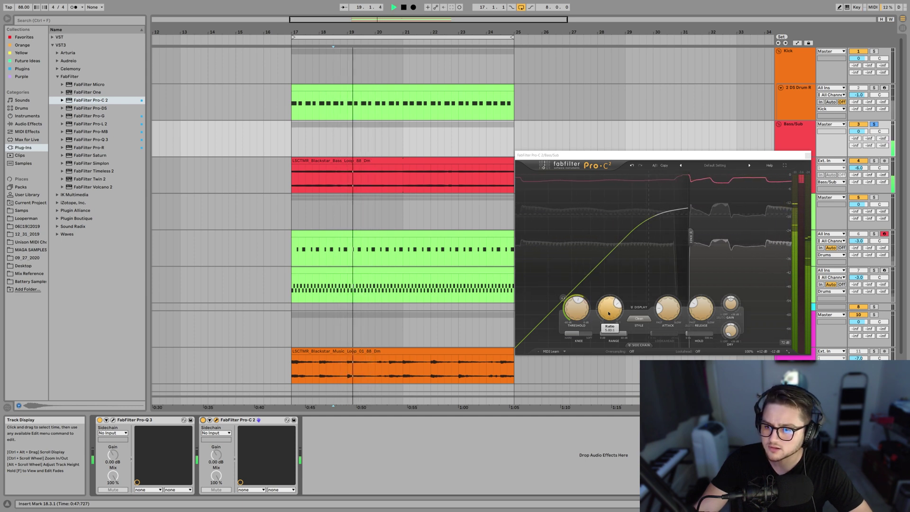
pyautogui.press('space')
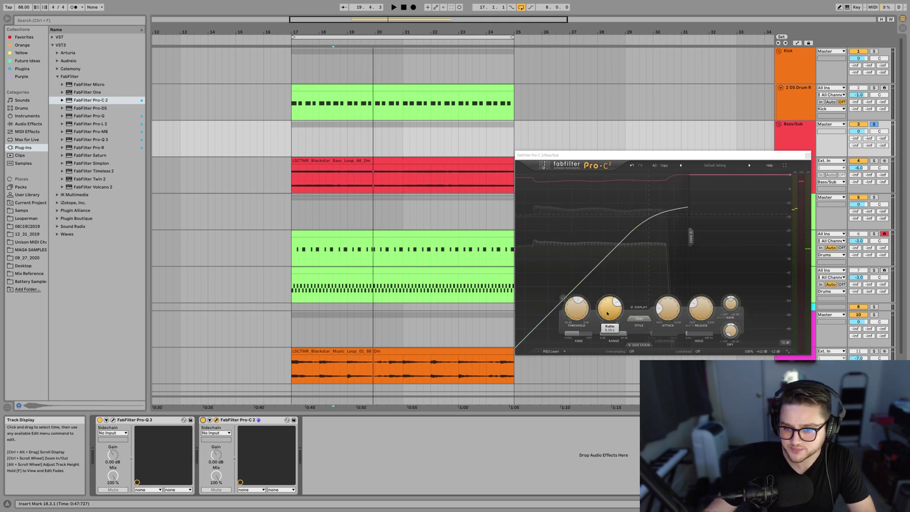
# Step: Set the compressor's ratio to 4:1 and play the bass to check it
pyautogui.doubleClick(607, 313)
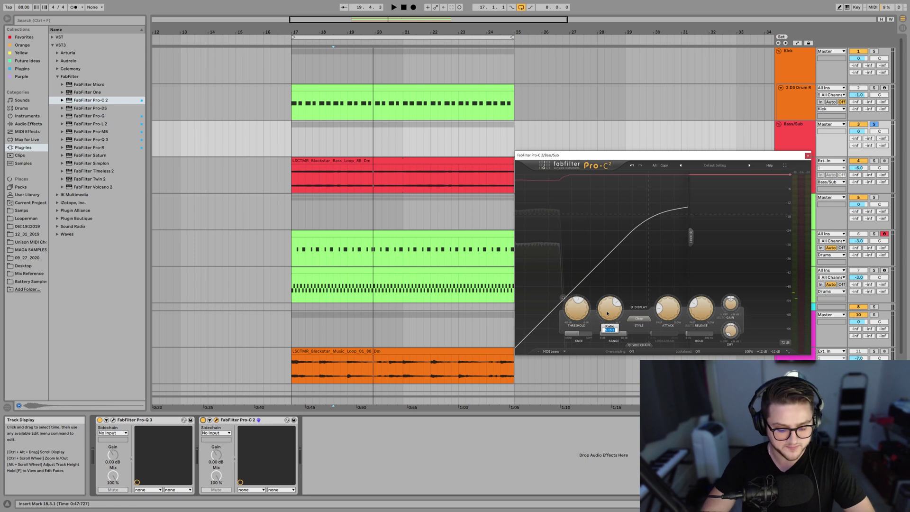
pyautogui.write('4')
pyautogui.press('Return')
pyautogui.press('space')
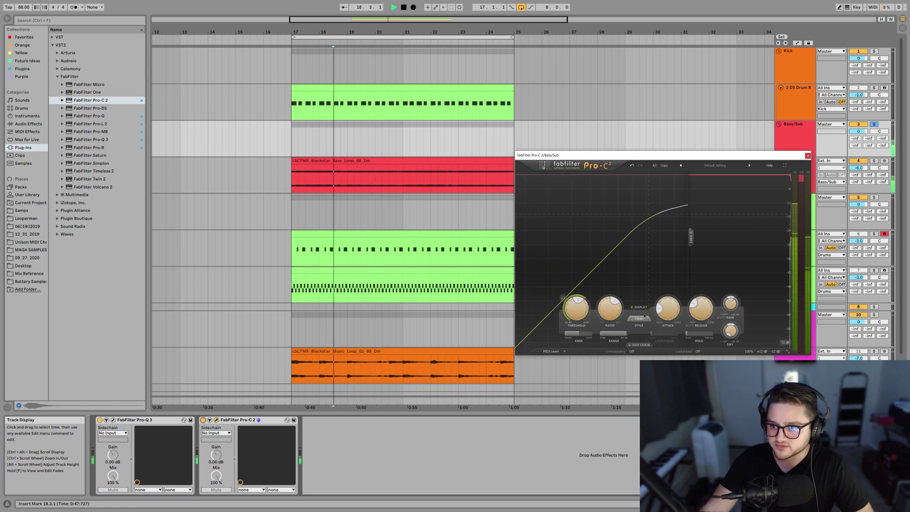
pyautogui.press('space')
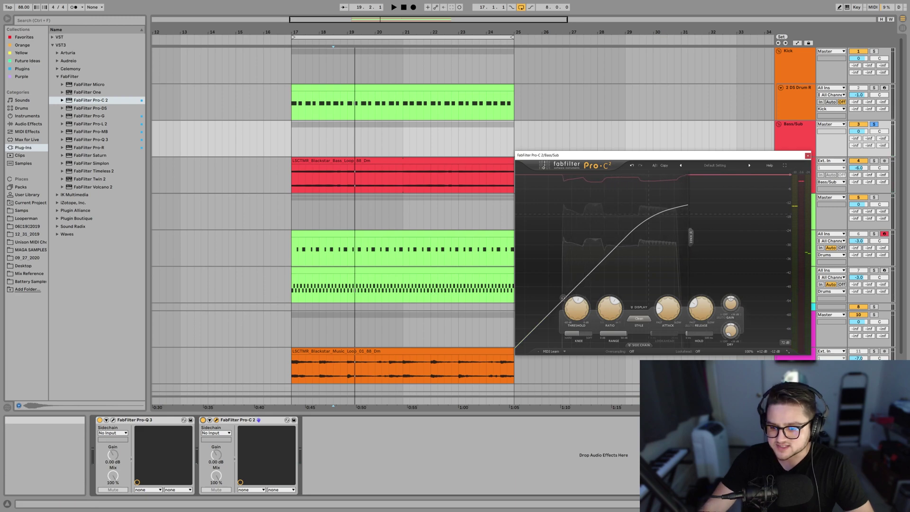
# Step: Switch from the arrangement to the Session View with its mixer
pyautogui.press('Tab')
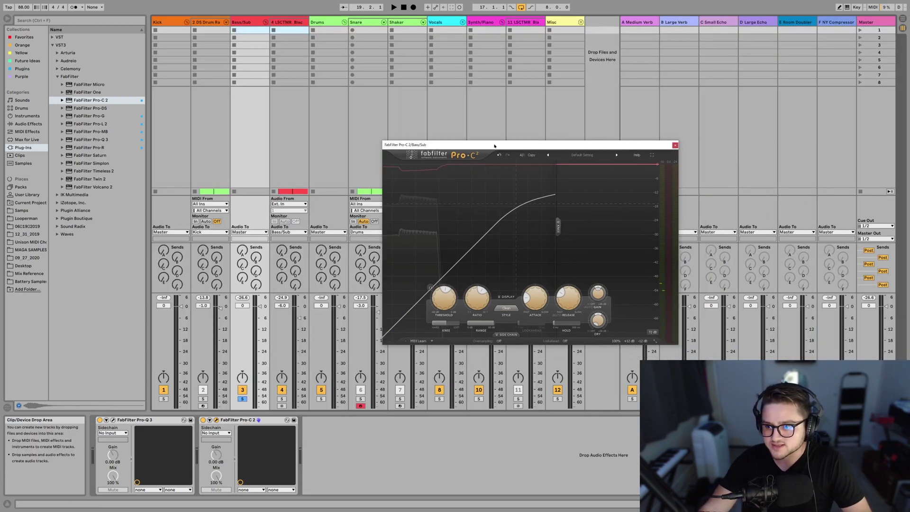
# Step: Play the soloed bass with Pro-C 2 bypassed and active to compare the peak levels in the mixer
pyautogui.moveTo(698, 151); pyautogui.dragTo(565, 140)
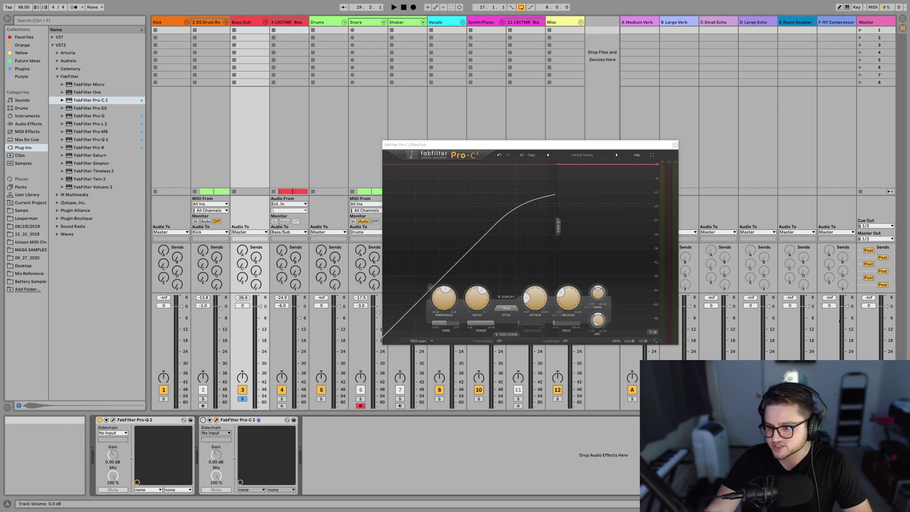
pyautogui.press('space')
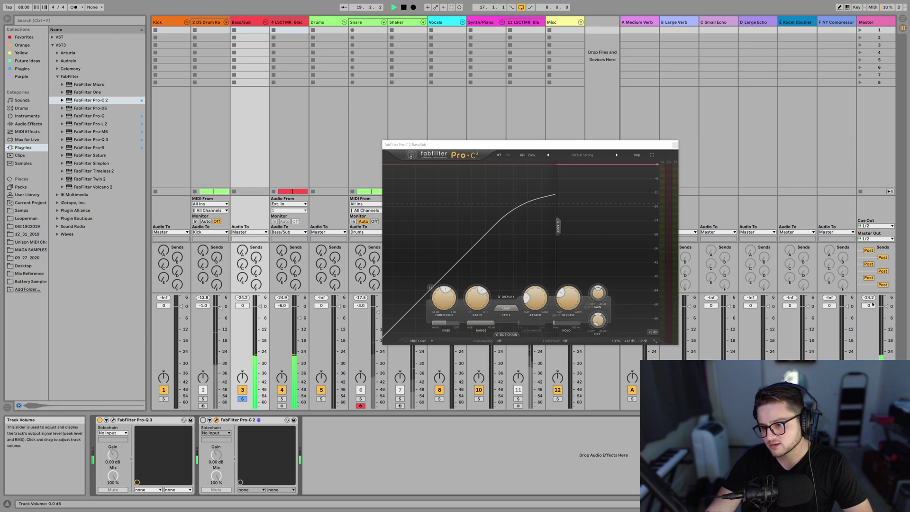
pyautogui.press('space')
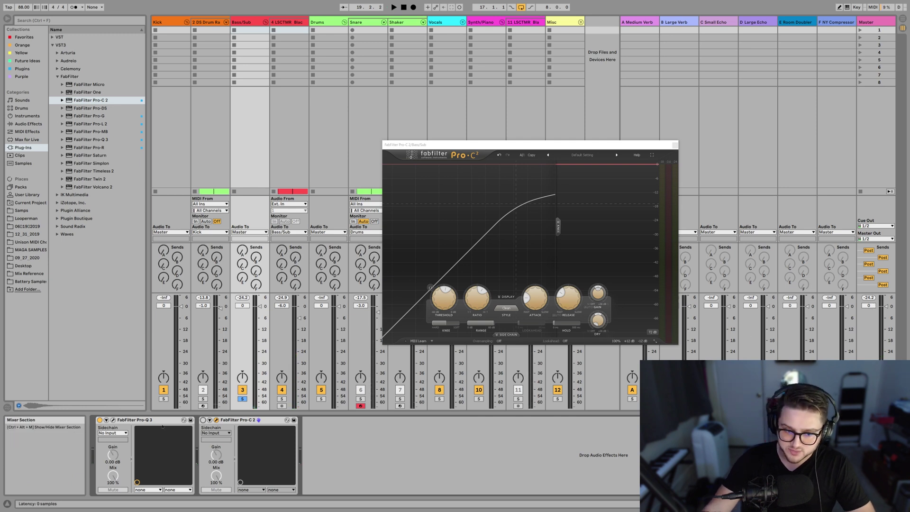
pyautogui.press('space')
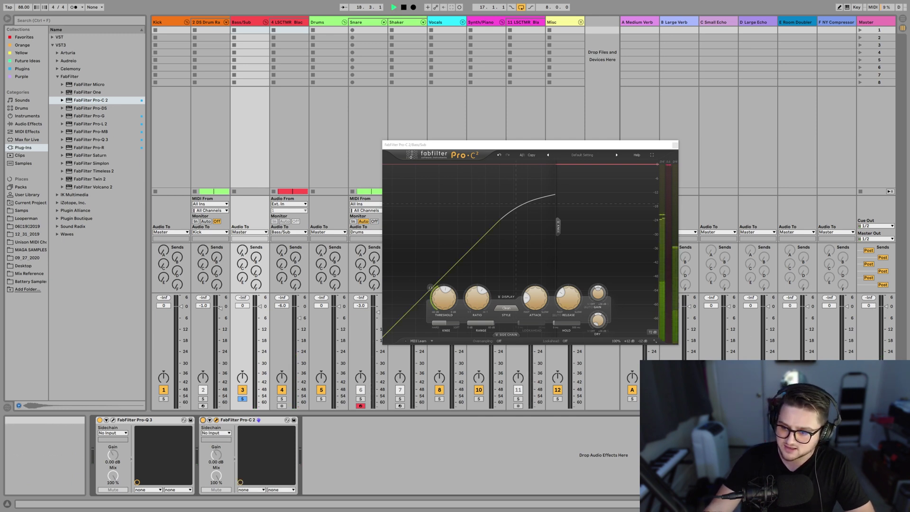
pyautogui.press('space')
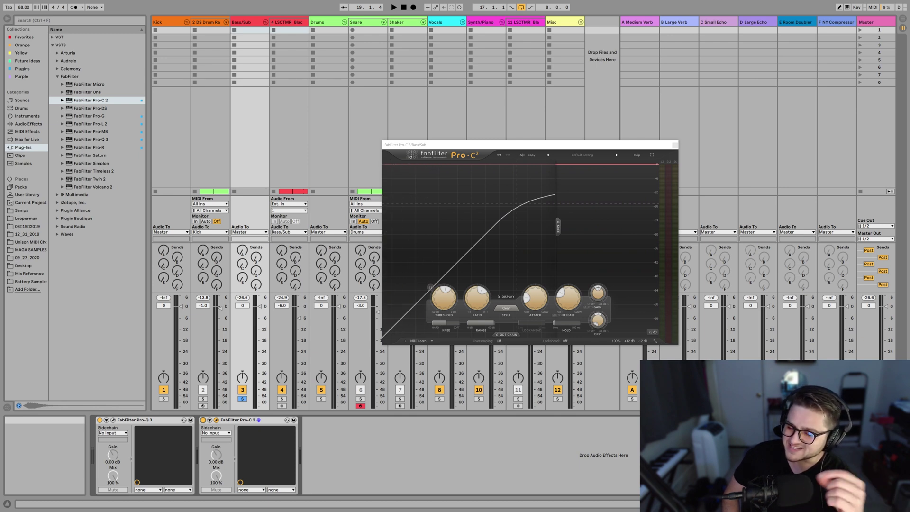
# Step: Set the output level of Pro-C 2 to -9.6 dB
pyautogui.doubleClick(643, 342)
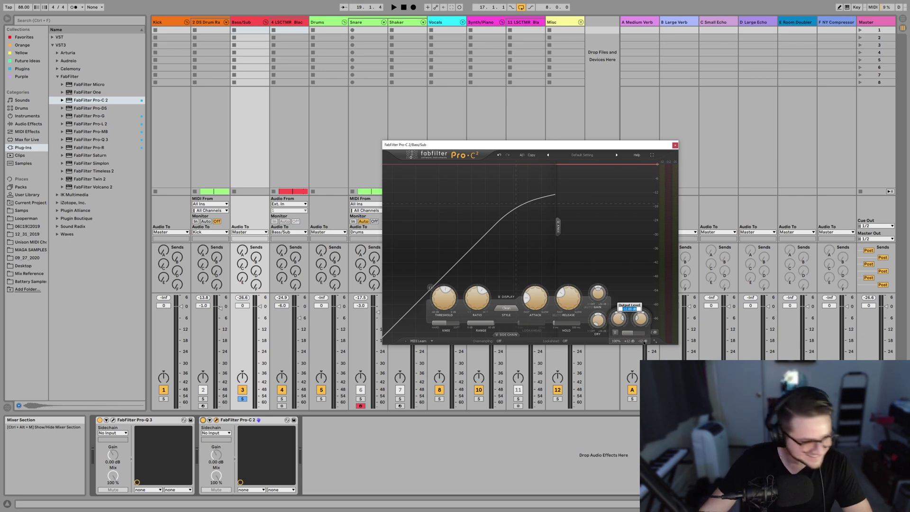
pyautogui.write('-9')
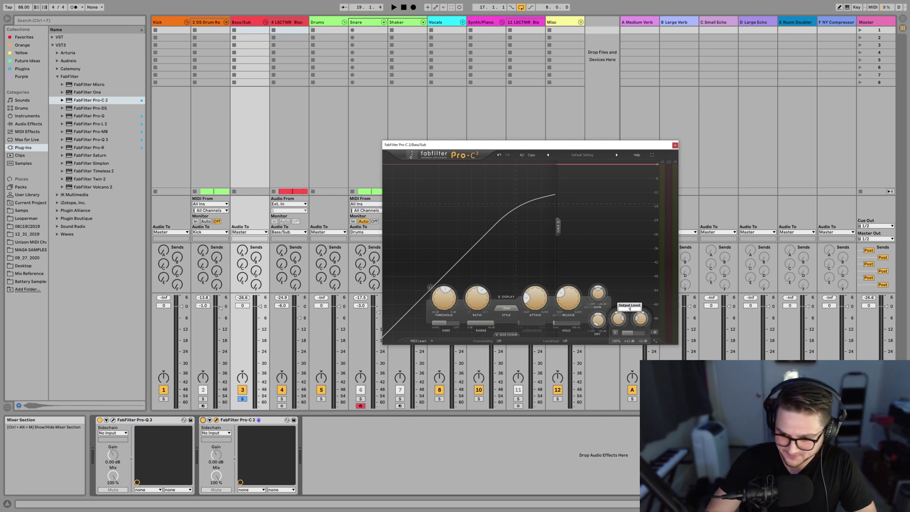
pyautogui.write('.6')
pyautogui.press('Return')
# Step: Play the bass while switching Pro-C 2 off and on to compare its level and sound at matched loudness
pyautogui.press('space')
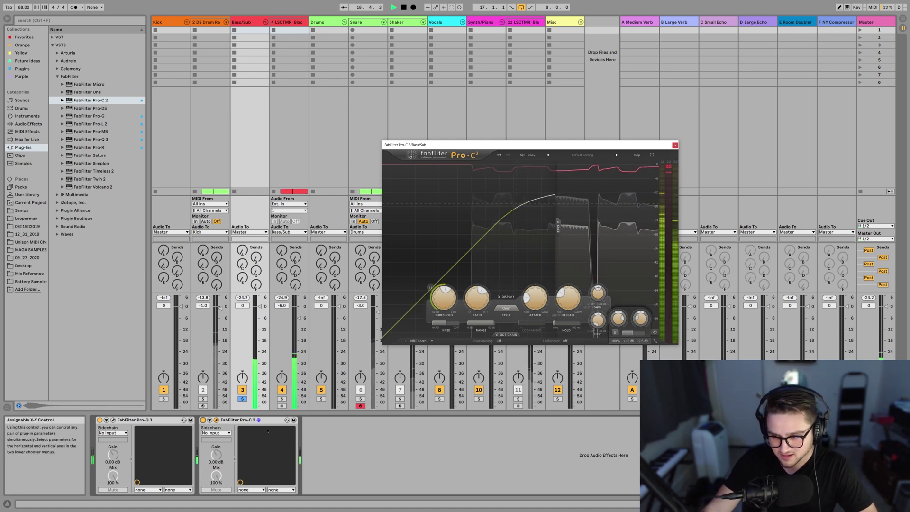
pyautogui.click(203, 420)
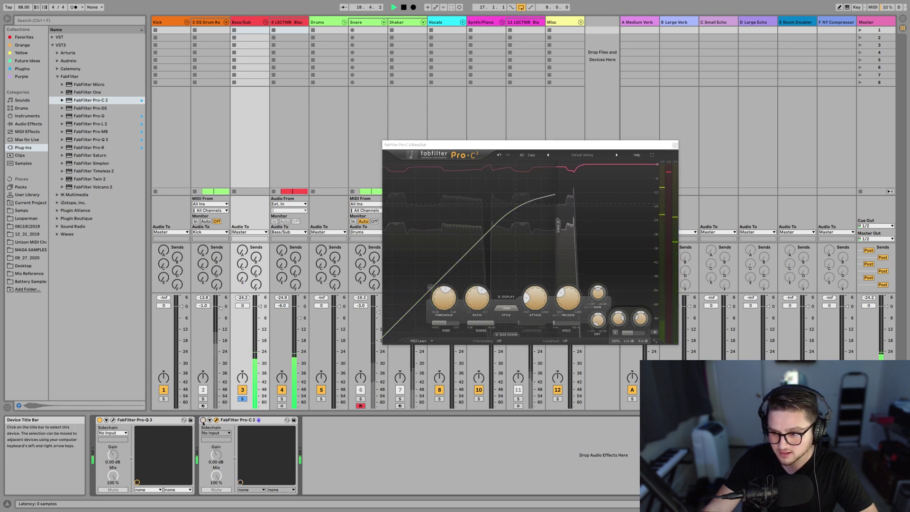
pyautogui.click(202, 420)
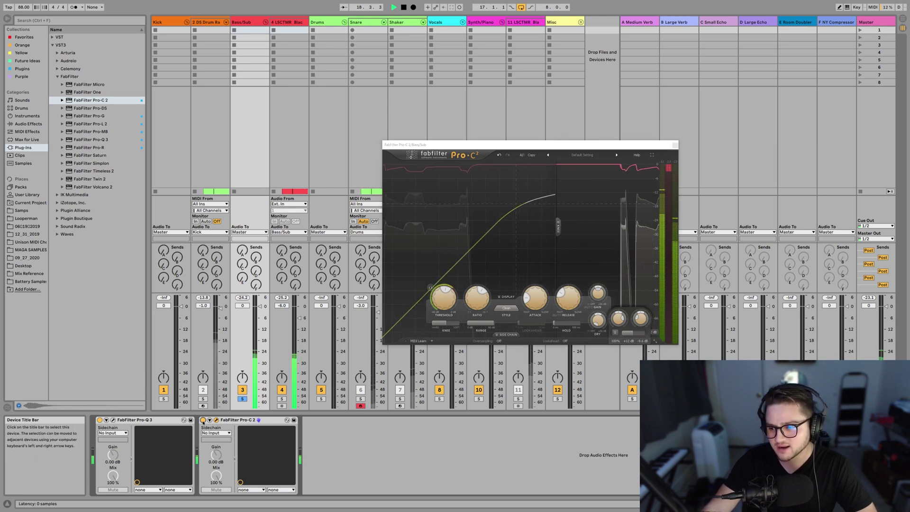
pyautogui.press('space')
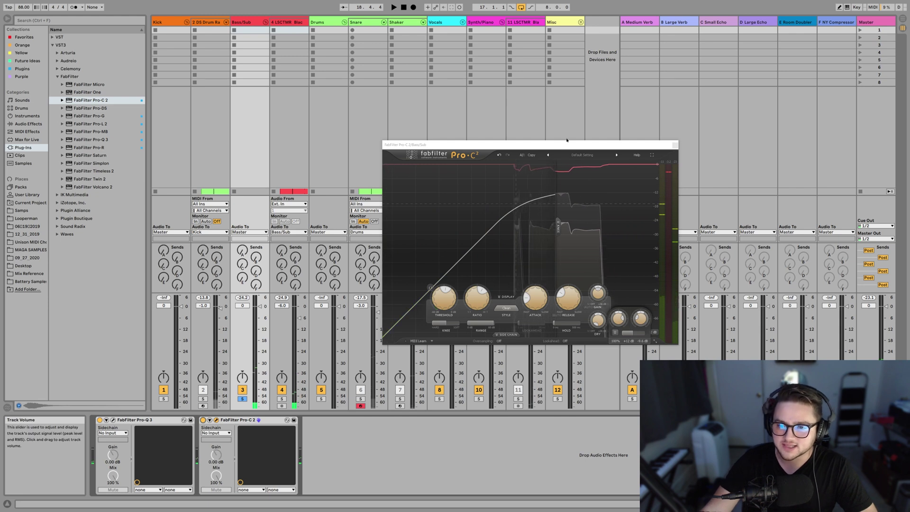
pyautogui.moveTo(567, 140); pyautogui.dragTo(452, 153)
pyautogui.press('space')
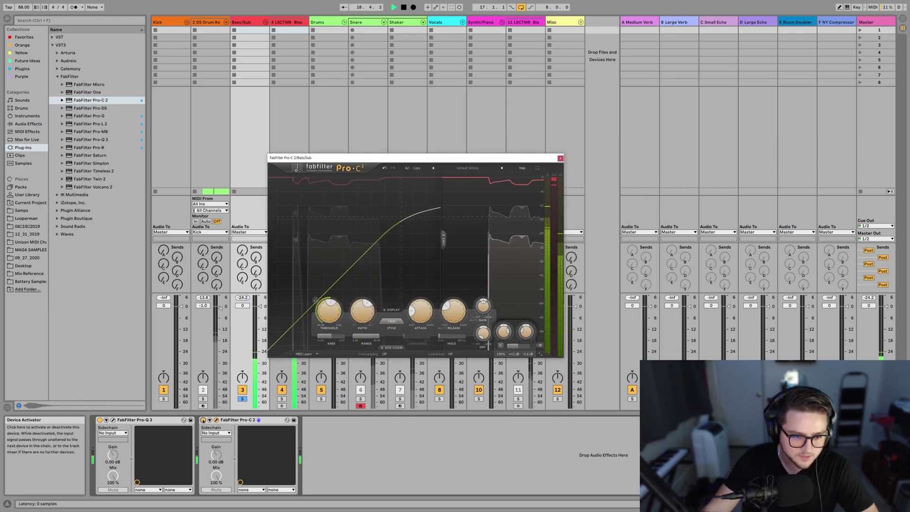
pyautogui.press('space')
pyautogui.click(203, 420)
pyautogui.press('space')
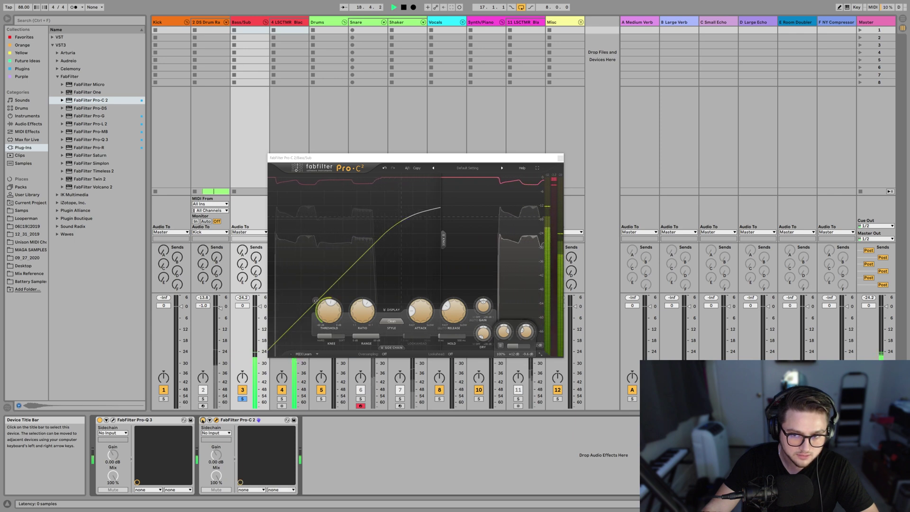
pyautogui.press('space')
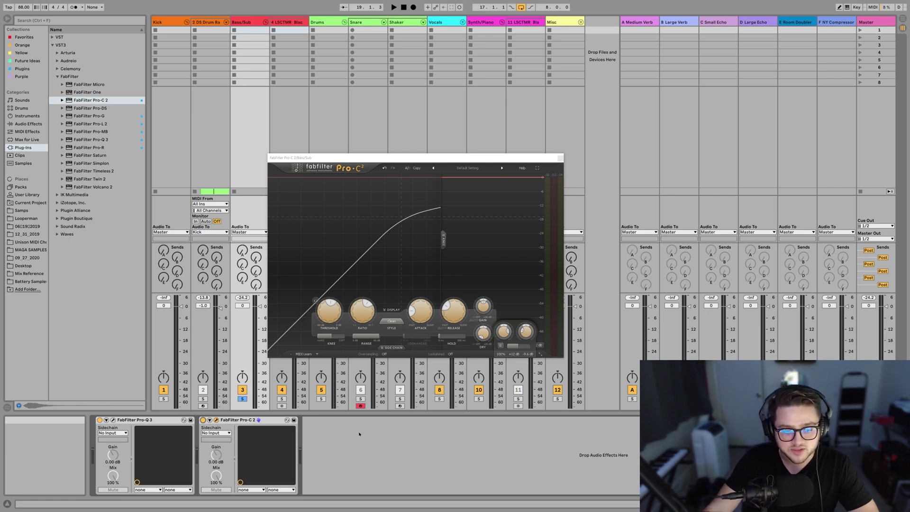
pyautogui.press('space')
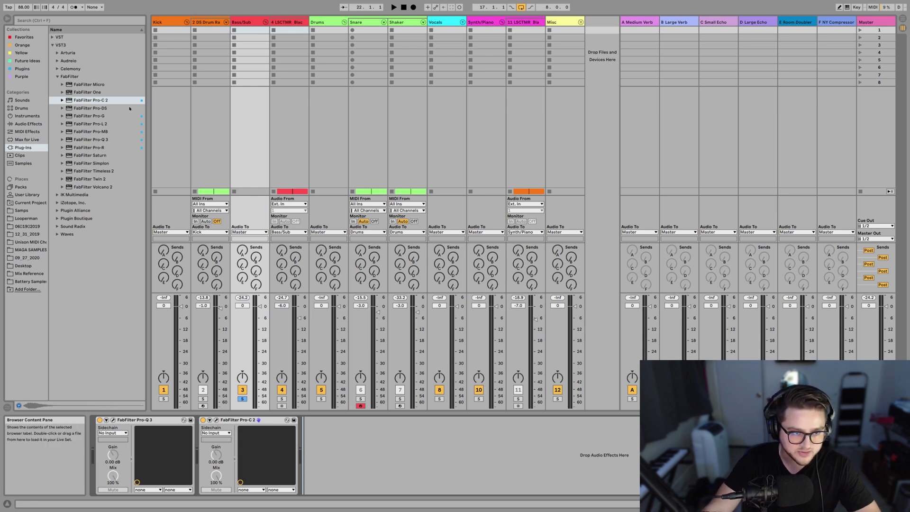
# Step: Add FabFilter Pro-L 2 after Pro-C 2 on the Bass/Sub group and move its window clear of the mixer
pyautogui.click(99, 124)
pyautogui.moveTo(338, 456); pyautogui.dragTo(339, 455)
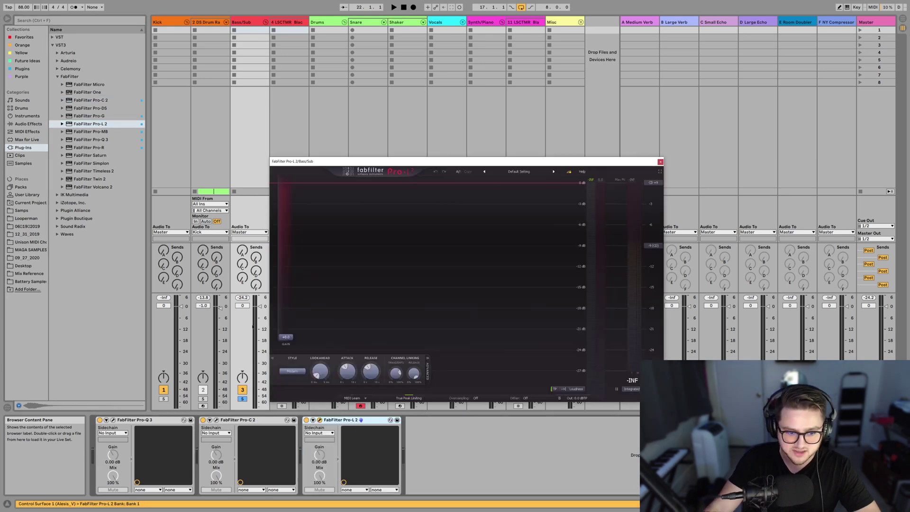
pyautogui.moveTo(398, 162); pyautogui.dragTo(398, 54)
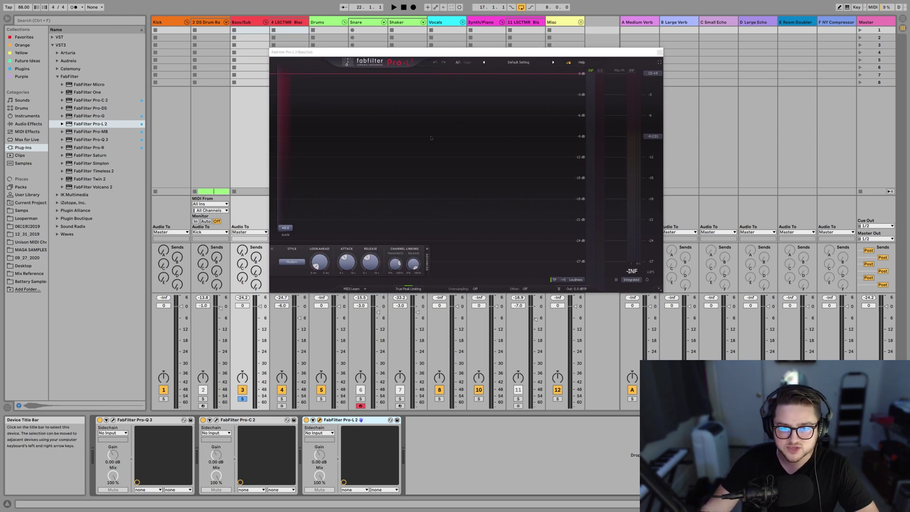
pyautogui.moveTo(420, 52); pyautogui.dragTo(417, 161)
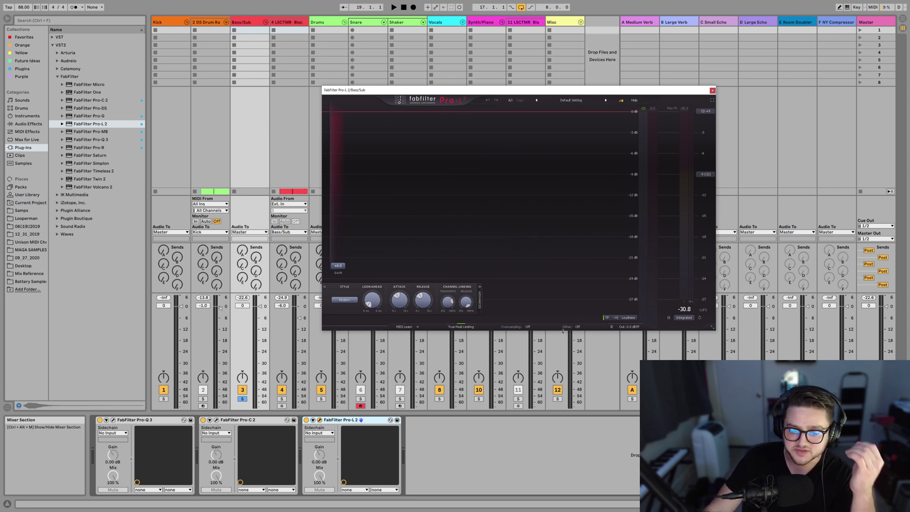
# Step: Raise the Pro-L 2 gain until it lightly limits the playing bass, lowering the output level by the same amount
pyautogui.click(574, 326)
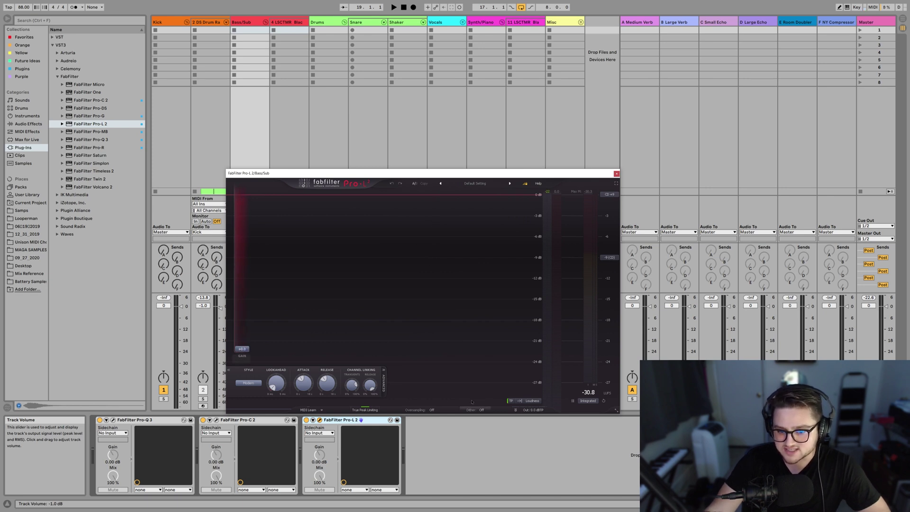
pyautogui.press('space')
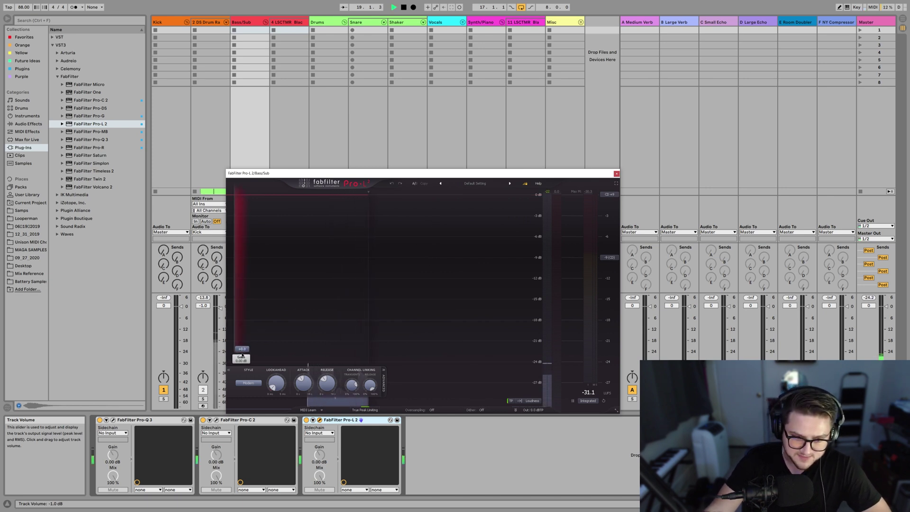
pyautogui.moveTo(246, 340); pyautogui.dragTo(374, 224)
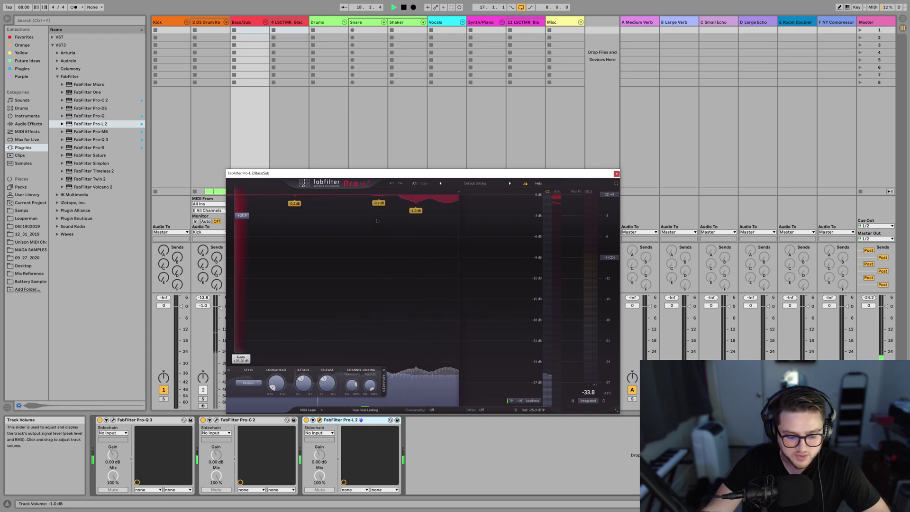
pyautogui.moveTo(377, 220); pyautogui.dragTo(377, 221)
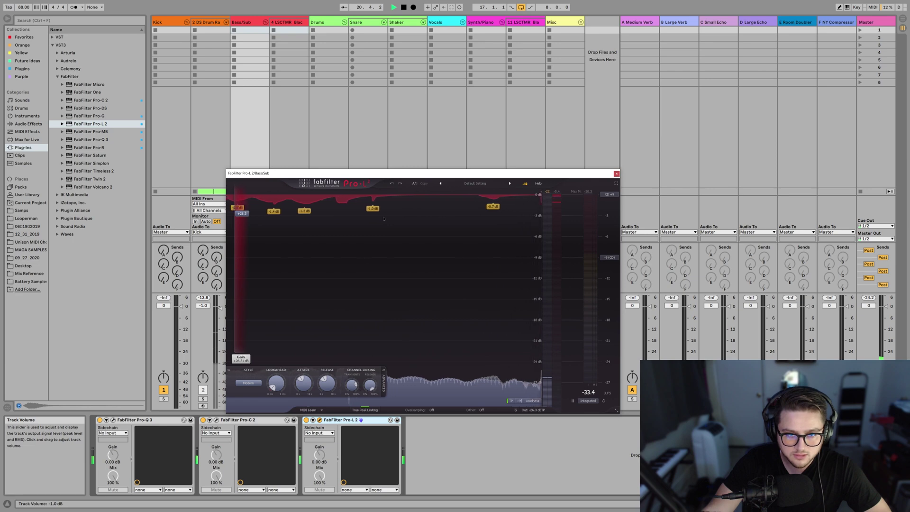
pyautogui.press('space')
# Step: Switch to the arrangement and replay the bass from bars 20 and 19 to examine the gain reduction of Pro-L 2
pyautogui.click(478, 442)
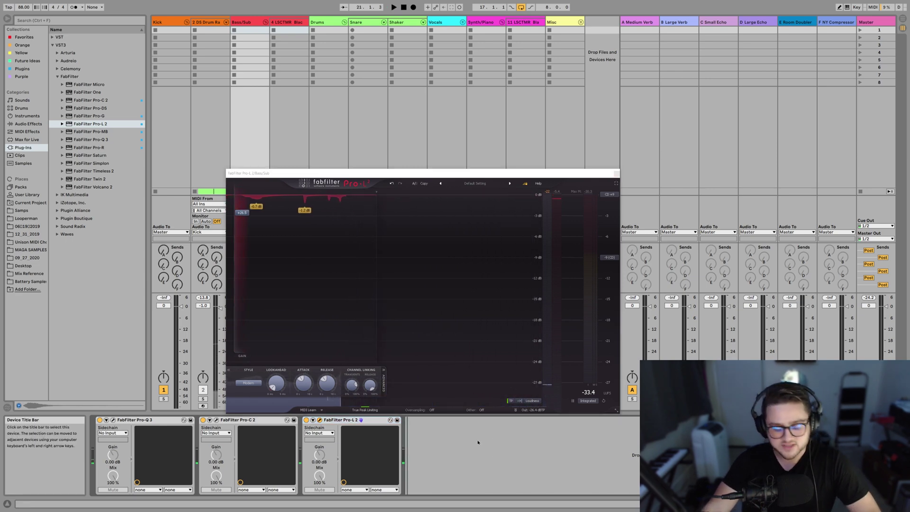
pyautogui.press('Tab')
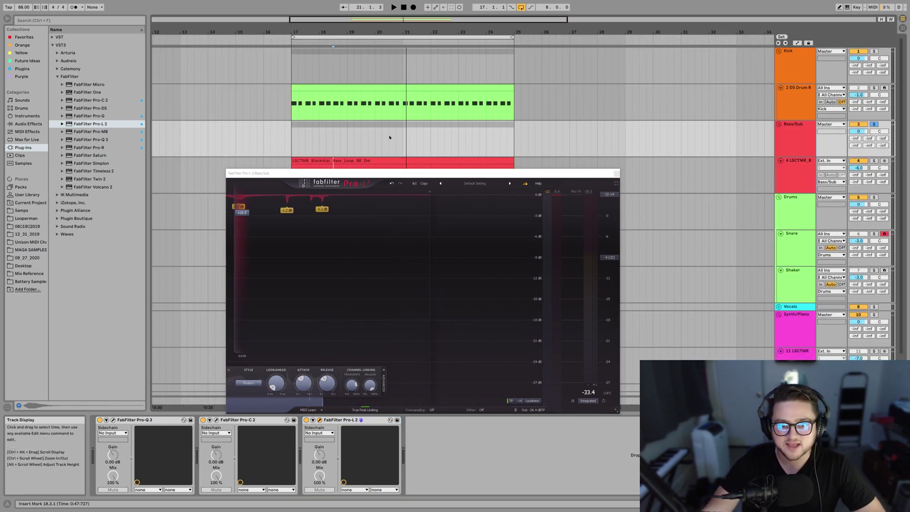
pyautogui.click(375, 136)
pyautogui.press('space')
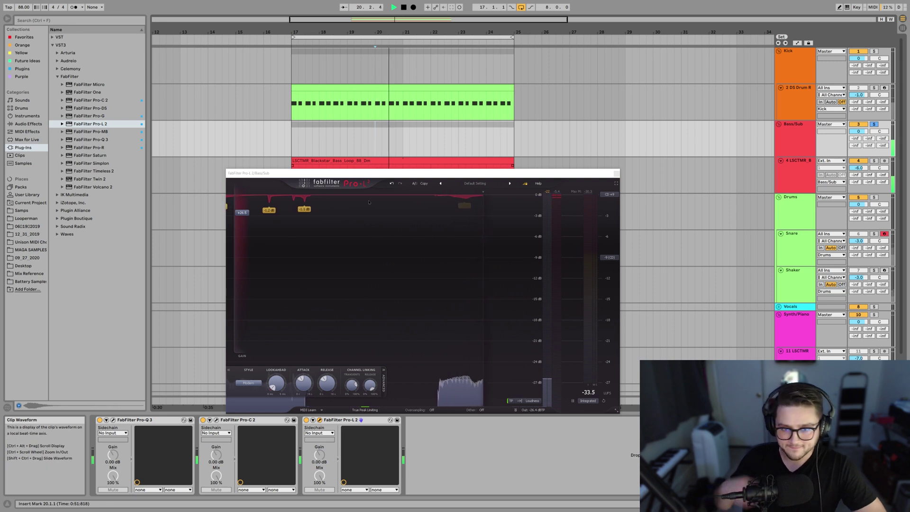
pyautogui.press('space')
pyautogui.press('space')
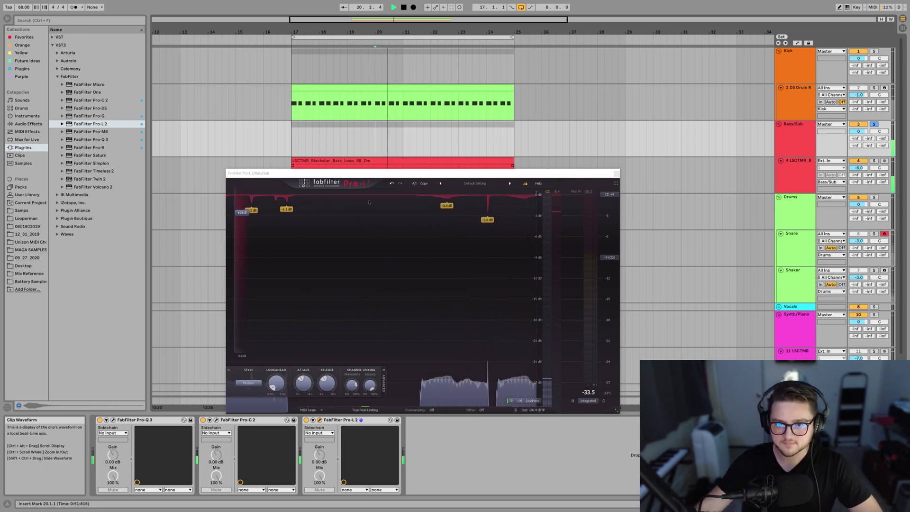
pyautogui.press('space')
pyautogui.click(361, 155)
pyautogui.press('space')
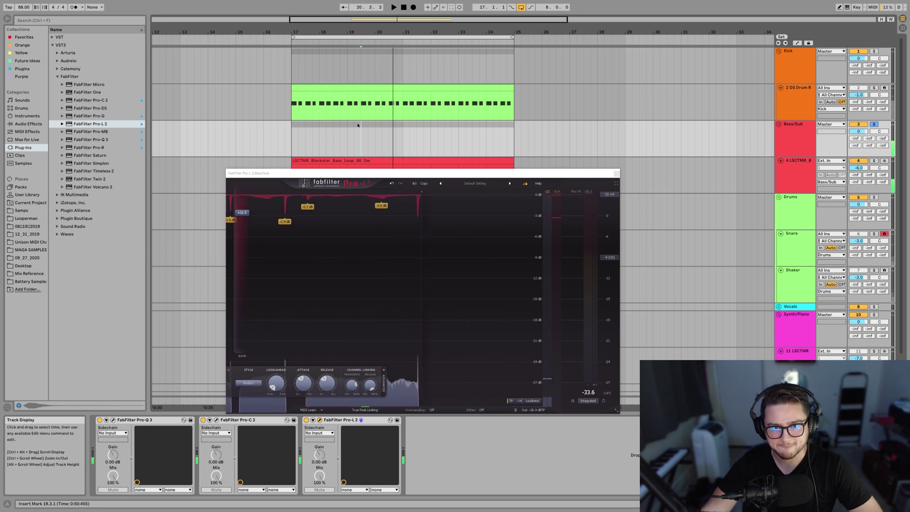
pyautogui.click(349, 137)
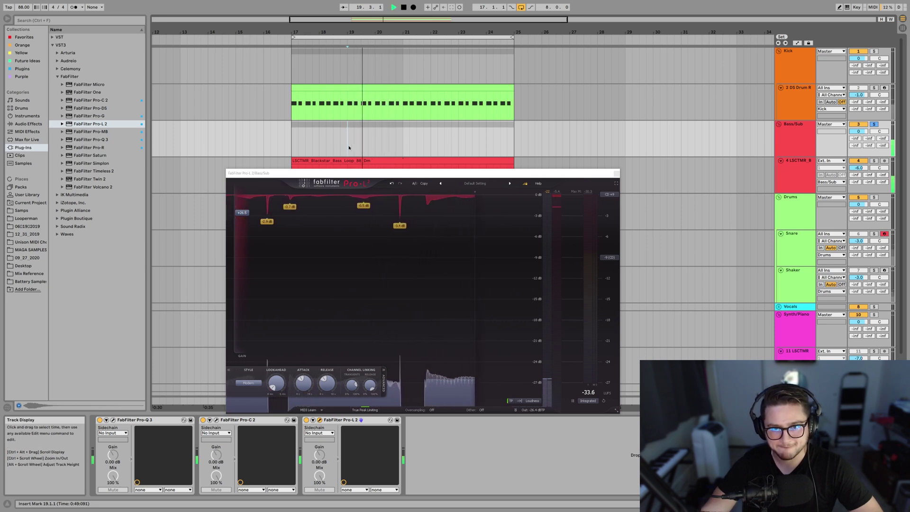
pyautogui.press('space')
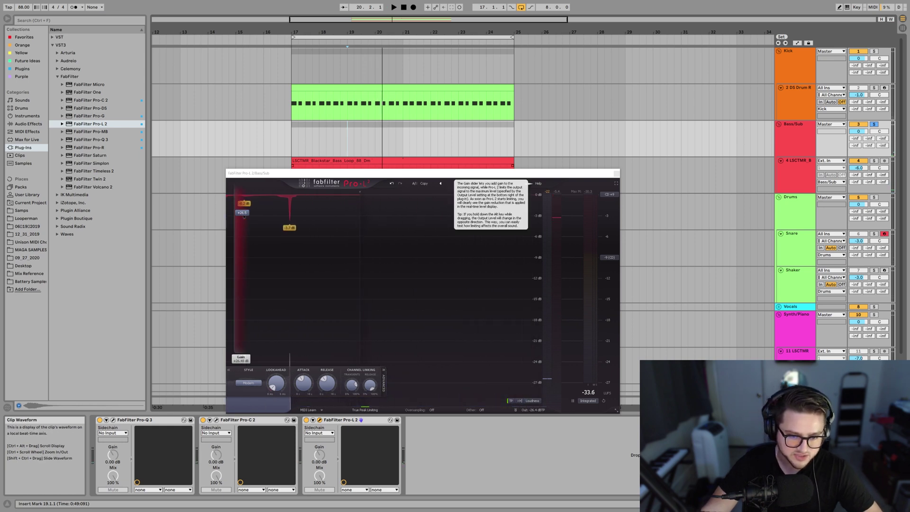
# Step: Adjust the gain of Pro-L 2 by entering a value, and enter its output level
pyautogui.click(243, 216)
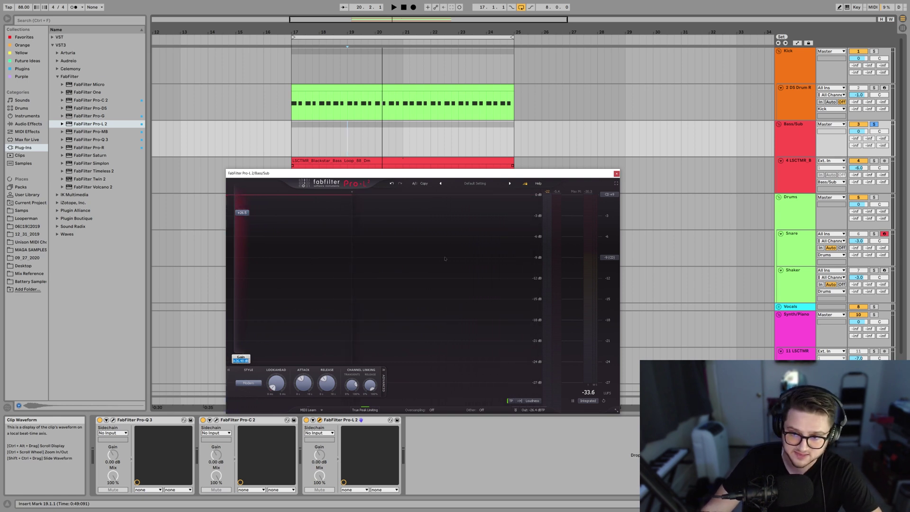
pyautogui.press('Return')
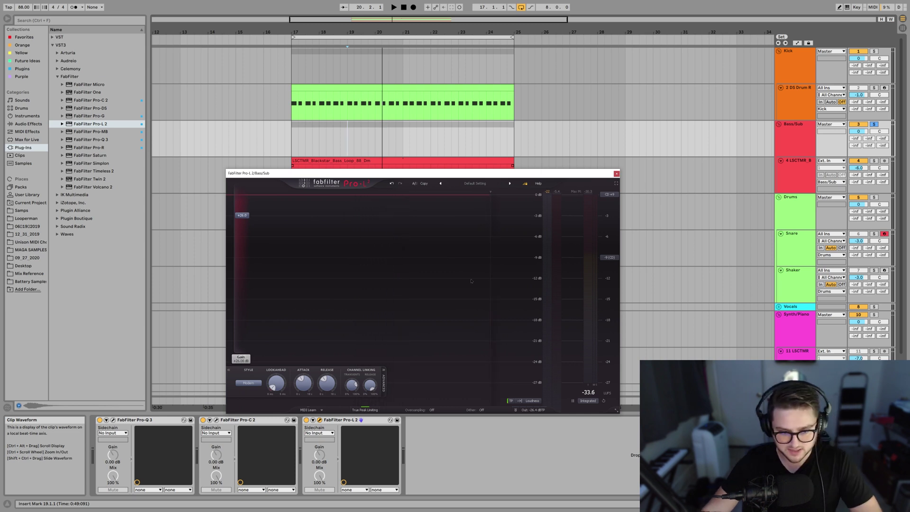
pyautogui.doubleClick(535, 410)
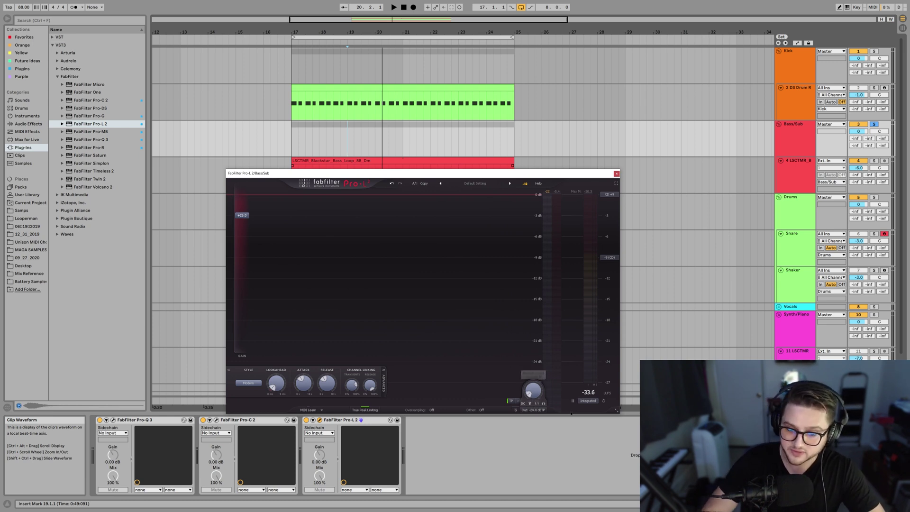
pyautogui.press('Return')
# Step: Check the playing bass's level in the Session View mixer with Pro-L 2 bypassed, and return to the arrangement
pyautogui.click(628, 454)
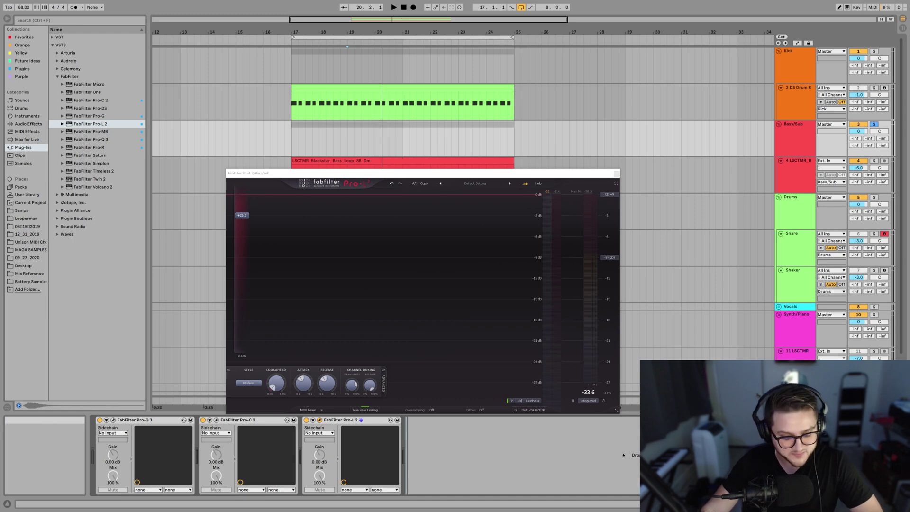
pyautogui.press('Tab')
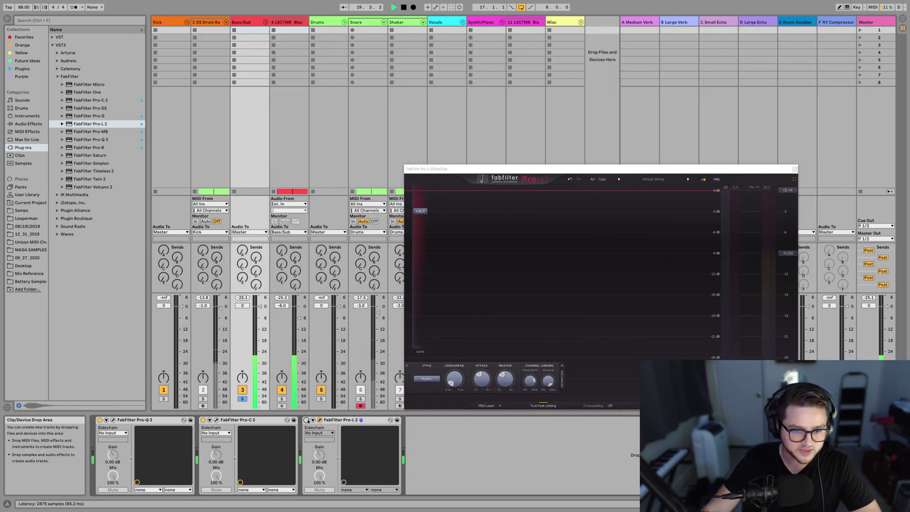
pyautogui.press('Tab')
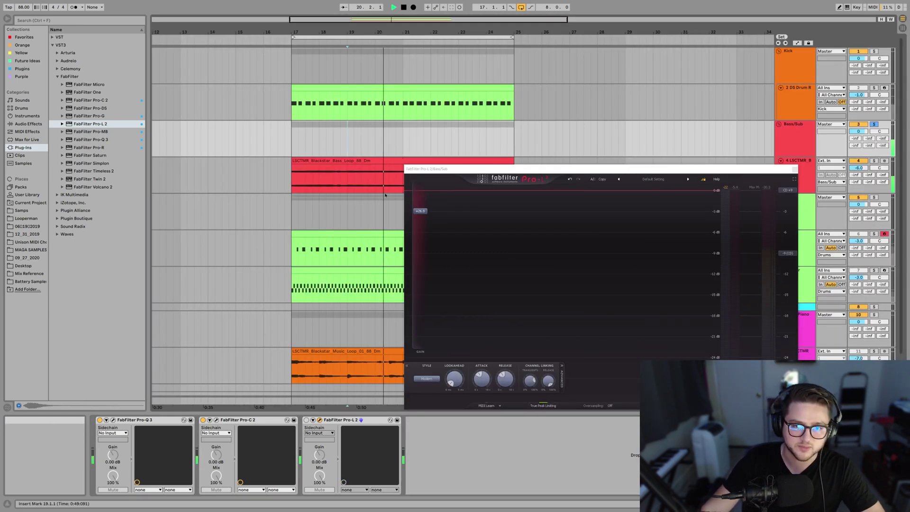
# Step: Reactivate Pro-L 2 on the Bass/Sub group in the Session View, and browse its factory presets while the mixer levels are in view
pyautogui.press('Tab')
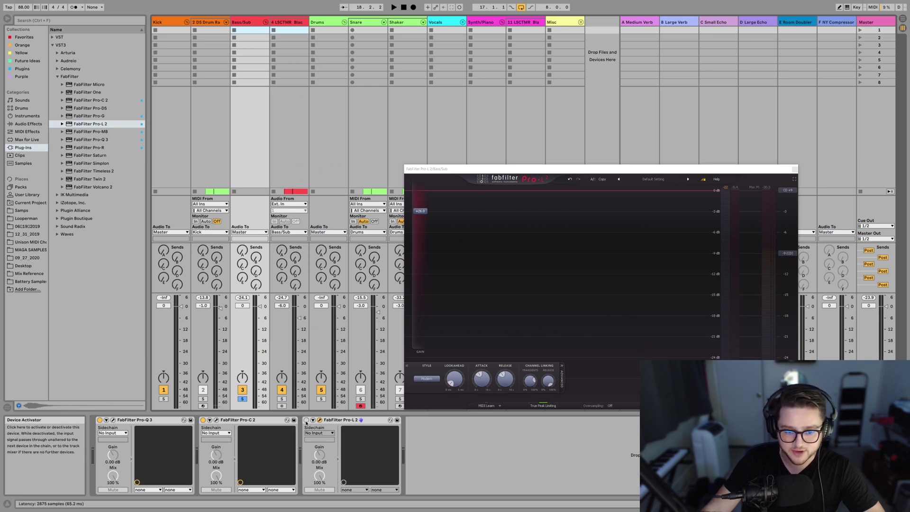
pyautogui.click(306, 420)
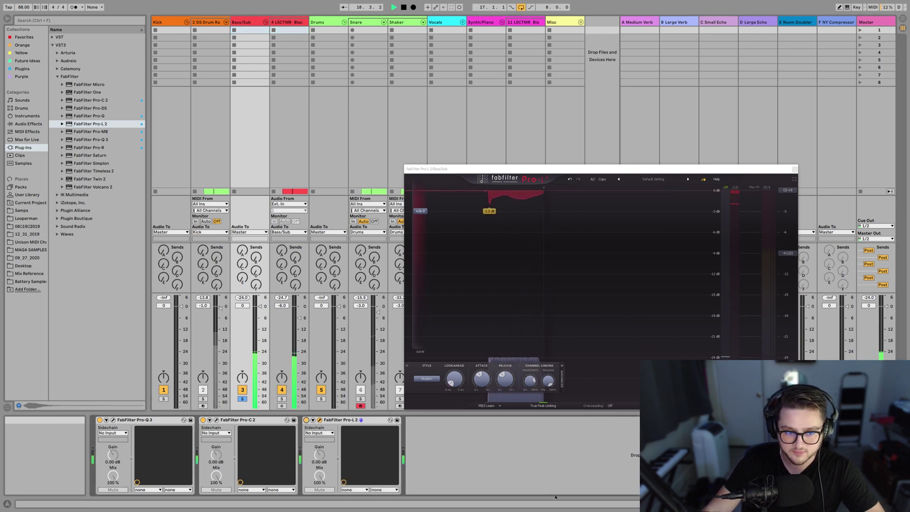
pyautogui.click(648, 179)
pyautogui.moveTo(637, 207)
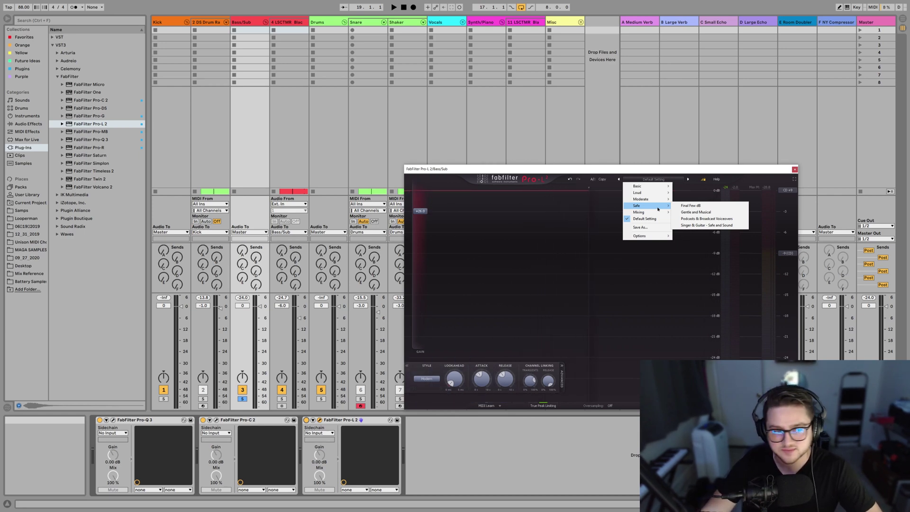
# Step: Add the stock Limiter audio effect after Pro-L 2 on Bass/Sub, with a gain of 24 dB and a ceiling of -24 dB
pyautogui.click(91, 124)
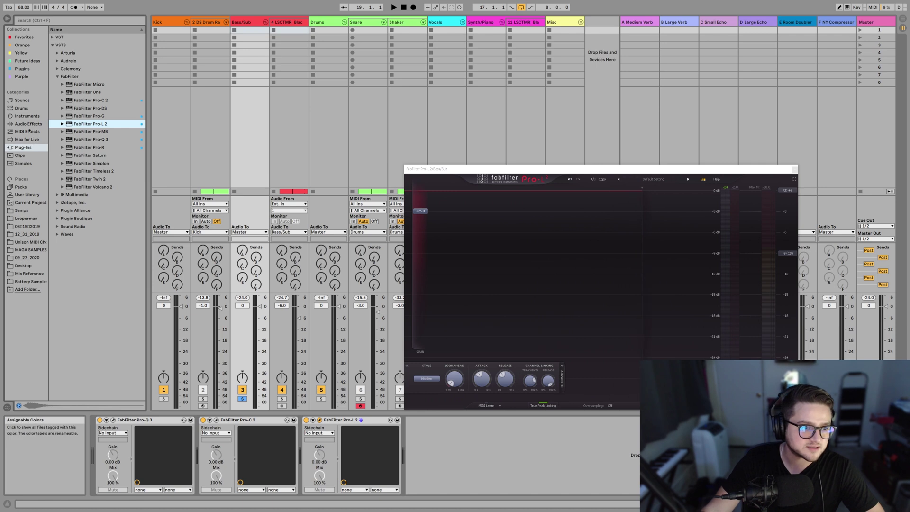
pyautogui.click(29, 124)
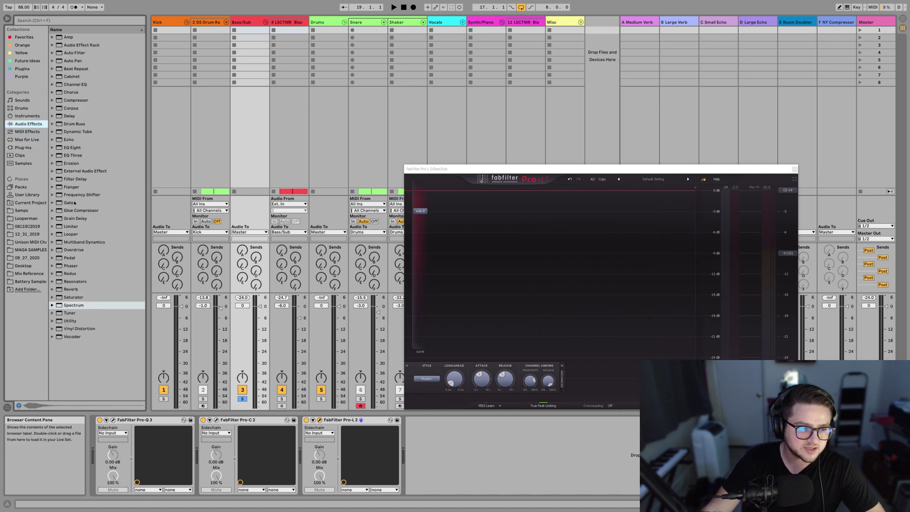
pyautogui.moveTo(69, 229); pyautogui.dragTo(708, 500)
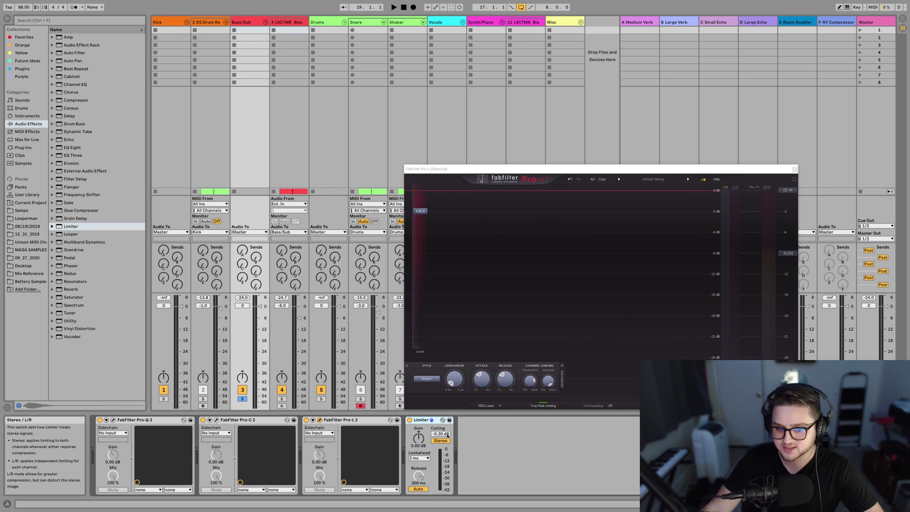
pyautogui.moveTo(440, 434); pyautogui.dragTo(440, 448)
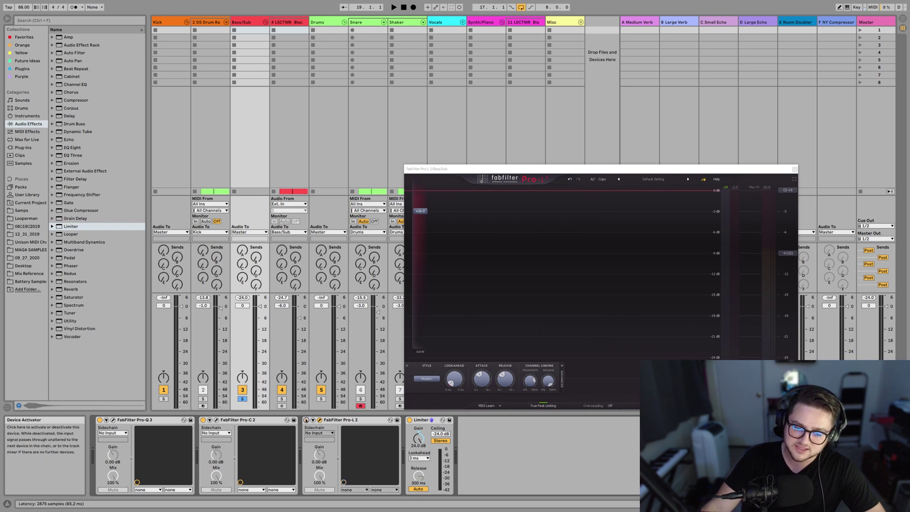
# Step: Audition the bass with the stock Limiter, and reset its gain to 0 dB and its ceiling to -0.30 dB
pyautogui.press('space')
pyautogui.press('space')
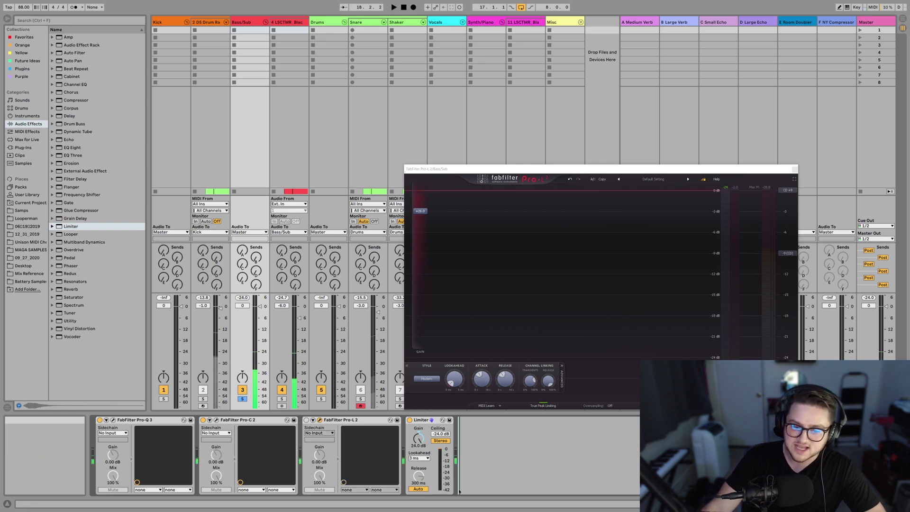
pyautogui.doubleClick(417, 438)
pyautogui.moveTo(418, 439); pyautogui.dragTo(418, 438)
pyautogui.click(435, 434)
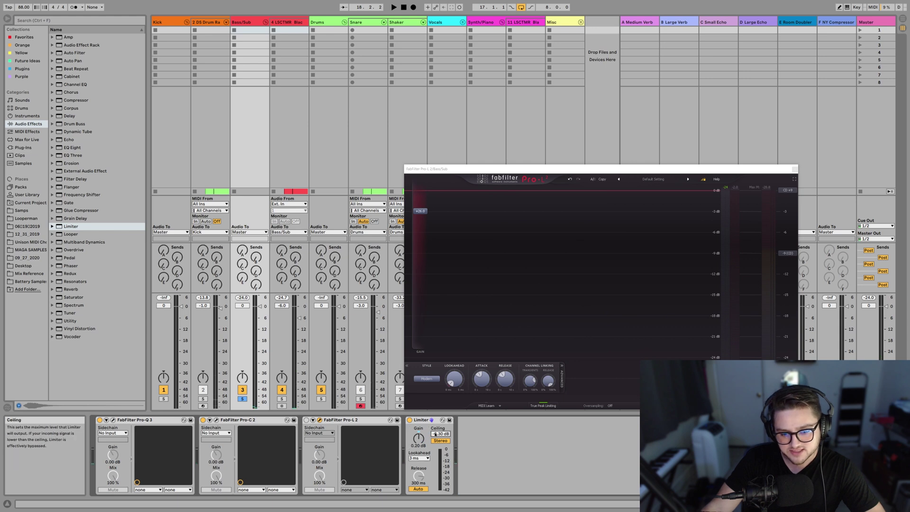
pyautogui.doubleClick(417, 437)
pyautogui.click(440, 433)
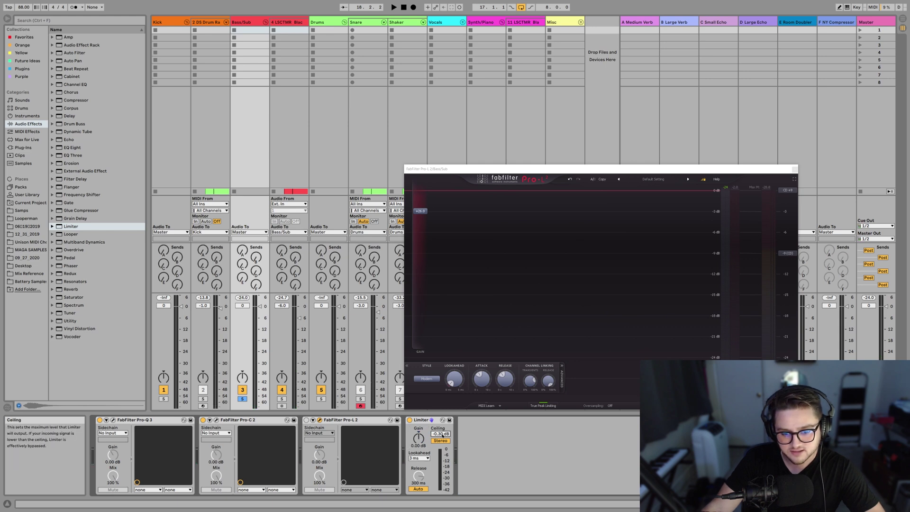
# Step: Play the bass while testing the stock Limiter's gain, and set that gain to 24 dB
pyautogui.press('space')
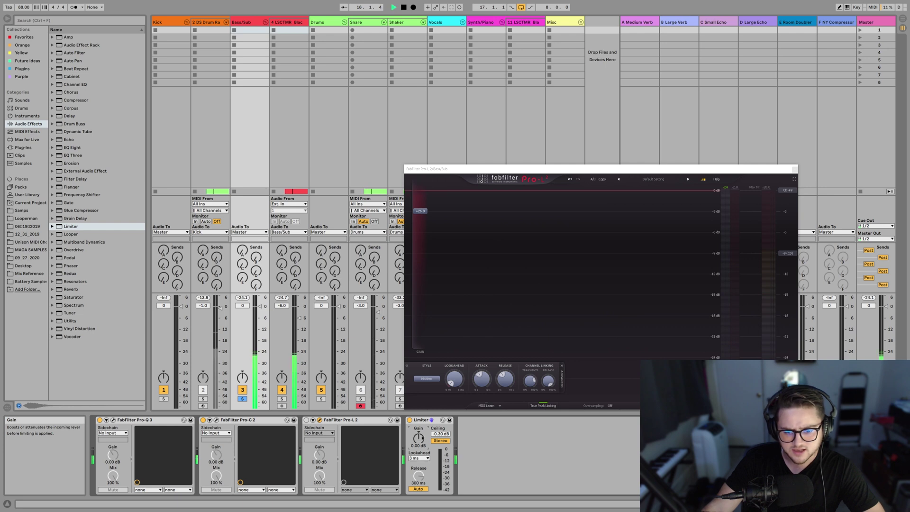
pyautogui.moveTo(422, 437); pyautogui.dragTo(420, 433)
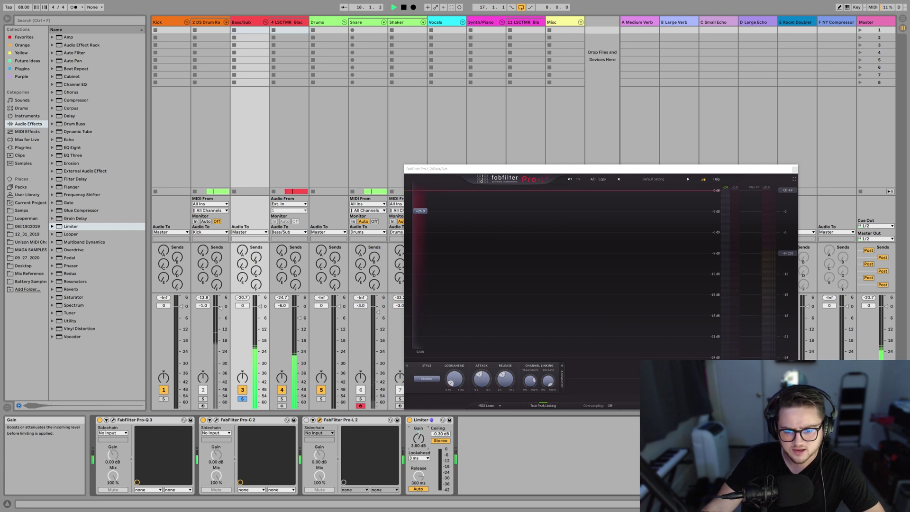
pyautogui.press('space')
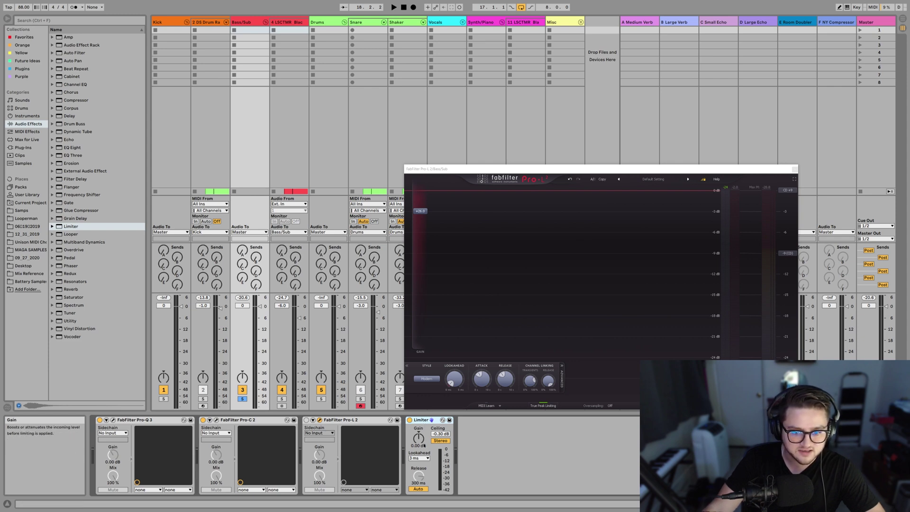
pyautogui.moveTo(418, 438); pyautogui.dragTo(417, 393)
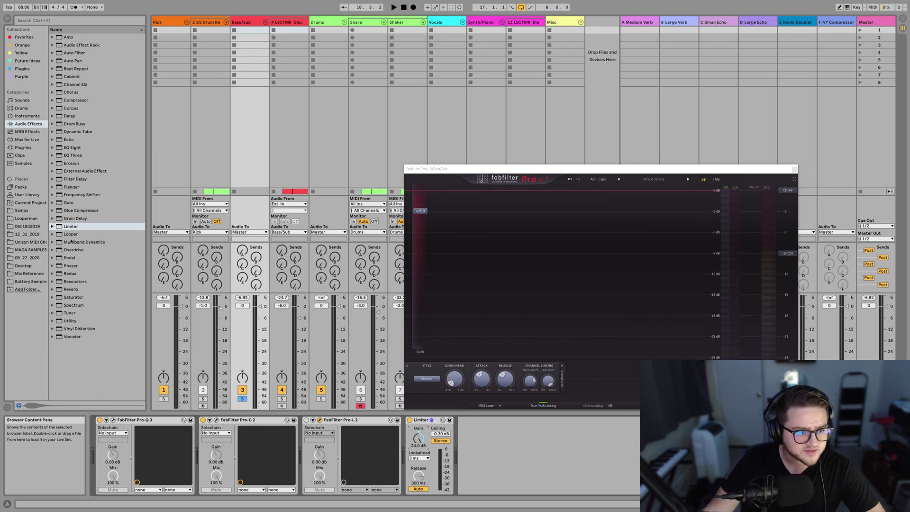
# Step: Add a Utility after the Limiter with a gain of -24 dB, and group the two devices into an audio effect rack
pyautogui.moveTo(70, 322); pyautogui.dragTo(494, 467)
pyautogui.moveTo(461, 433); pyautogui.dragTo(501, 448)
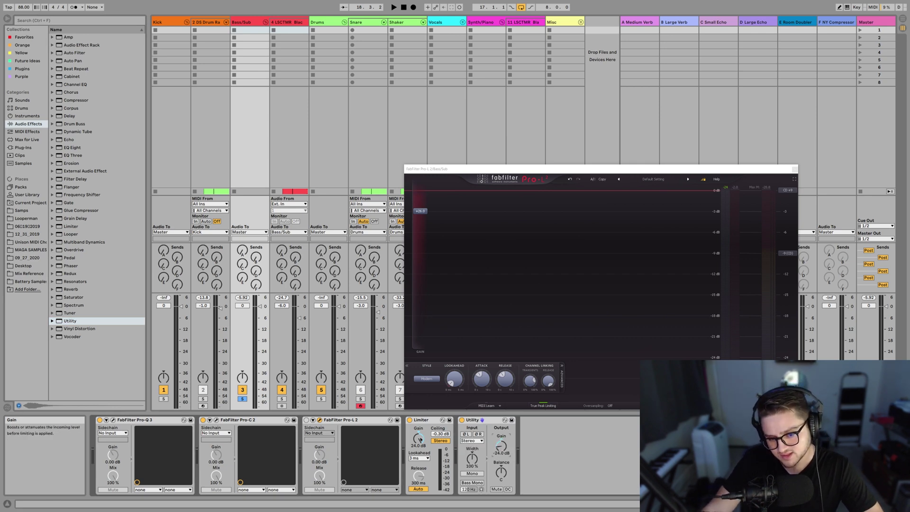
pyautogui.keyDown('shift'); pyautogui.click(432, 420); pyautogui.keyUp('shift')
pyautogui.hotkey('ctrl', 'g')
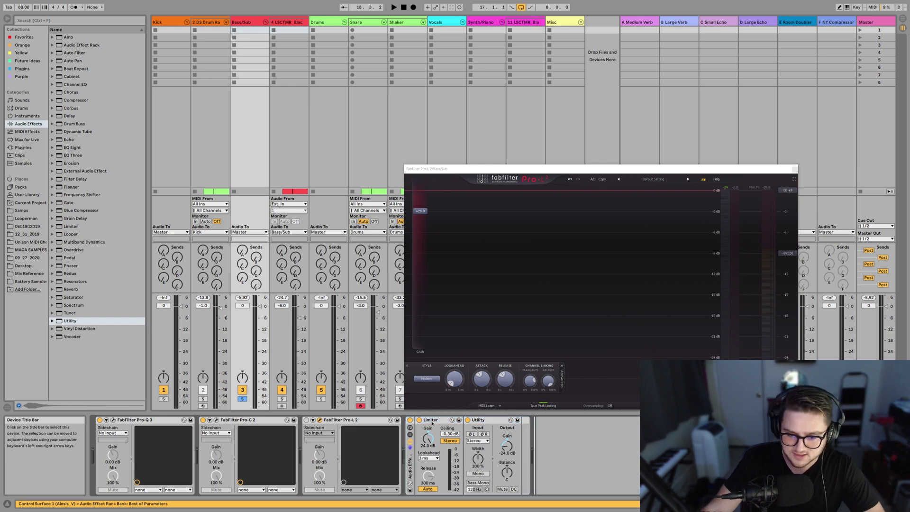
# Step: Duplicate the Limiter inside the rack and set the copy's gain to 2 dB
pyautogui.click(432, 422)
pyautogui.hotkey('ctrl', 'd')
pyautogui.doubleClick(476, 436)
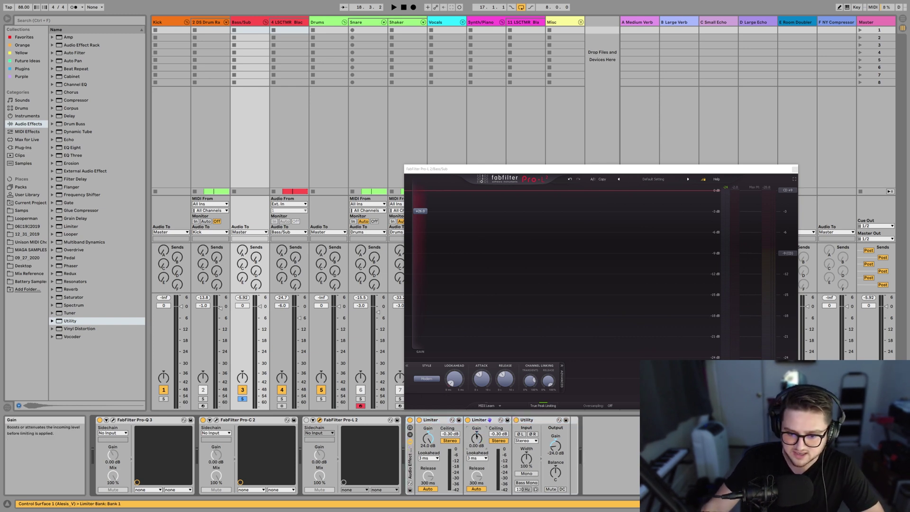
pyautogui.moveTo(476, 435); pyautogui.dragTo(476, 435)
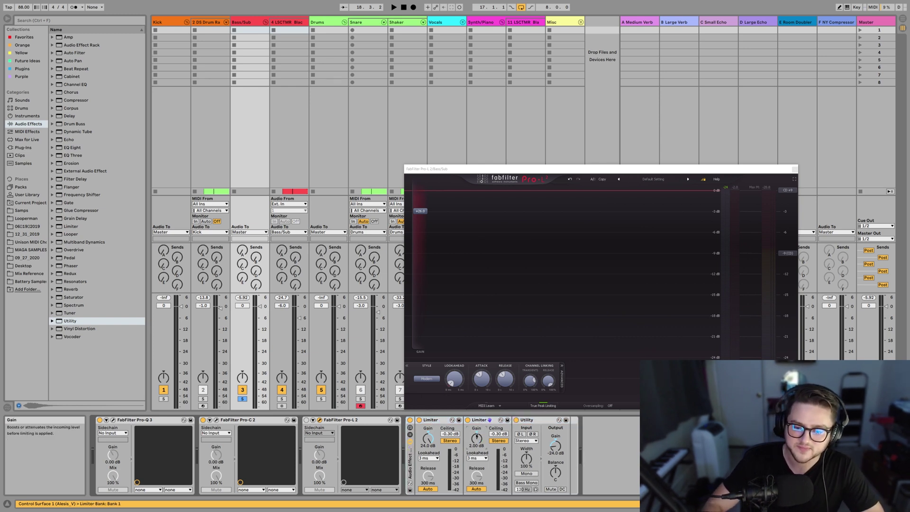
# Step: Set the ceiling of both Limiters in the rack to 0 dB
pyautogui.click(446, 435)
pyautogui.write('0')
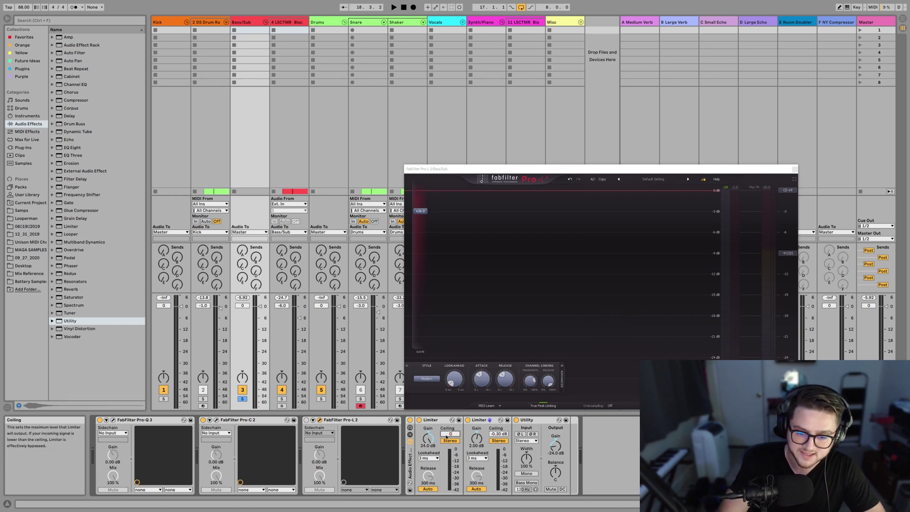
pyautogui.press('Return')
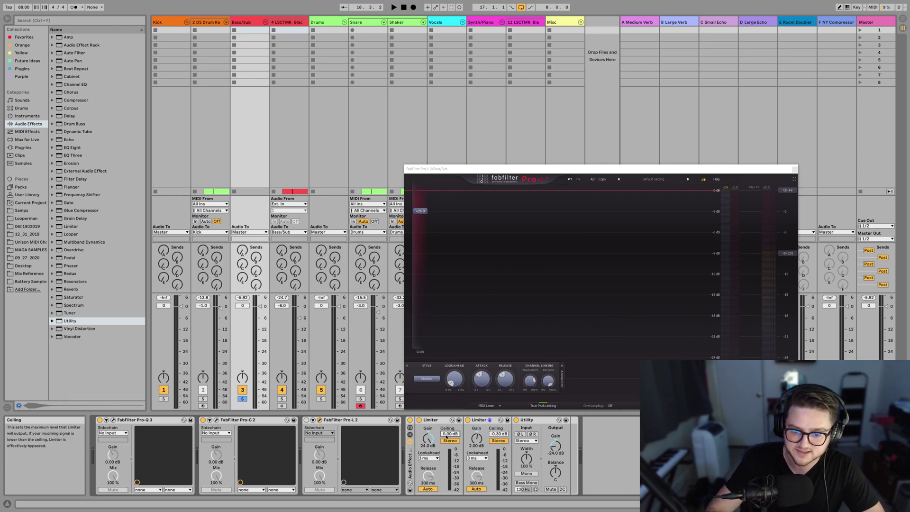
pyautogui.click(497, 435)
pyautogui.write('0')
pyautogui.press('Return')
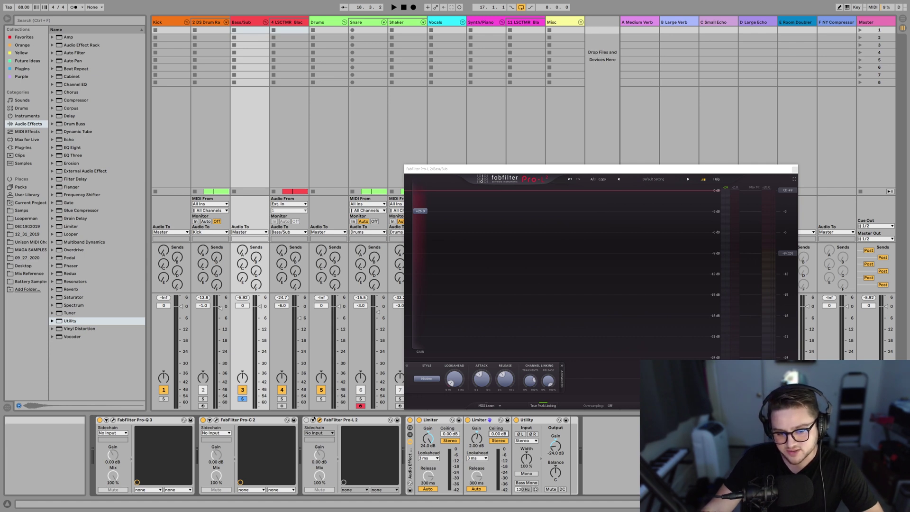
# Step: Compare the playing bass with the Limiter rack active and bypassed, and with Pro-L 2 reactivated in its place
pyautogui.press('space')
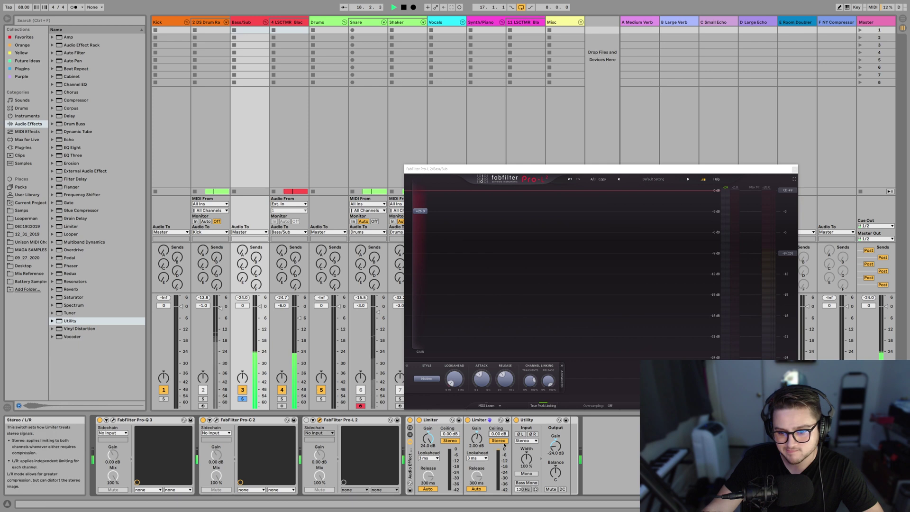
pyautogui.click(410, 420)
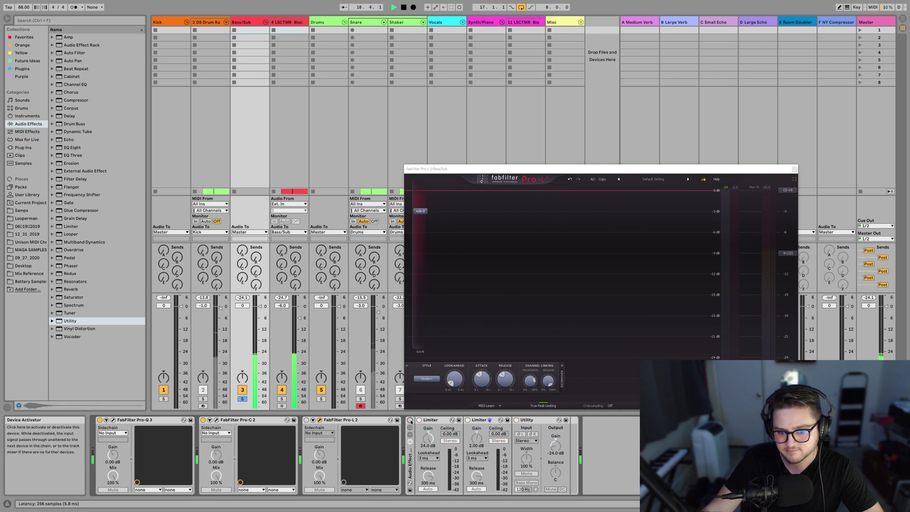
pyautogui.click(410, 420)
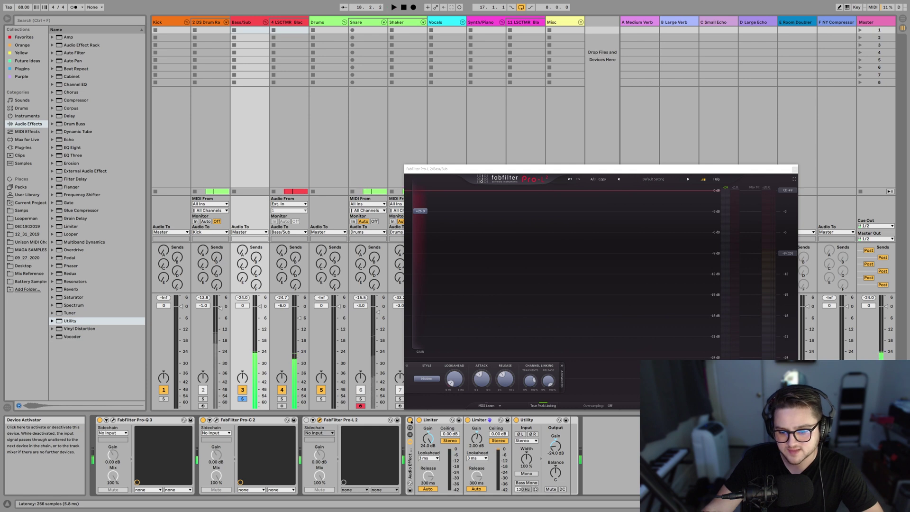
pyautogui.click(409, 420)
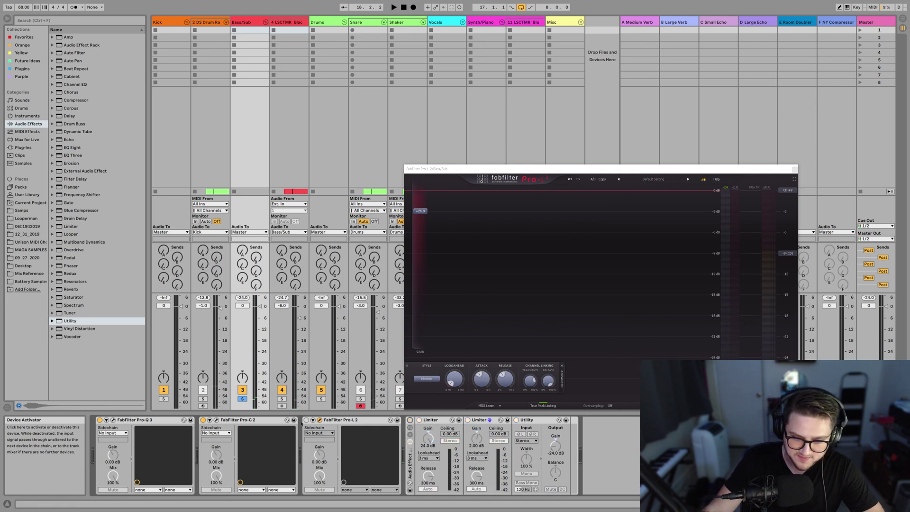
pyautogui.click(306, 420)
pyautogui.press('space')
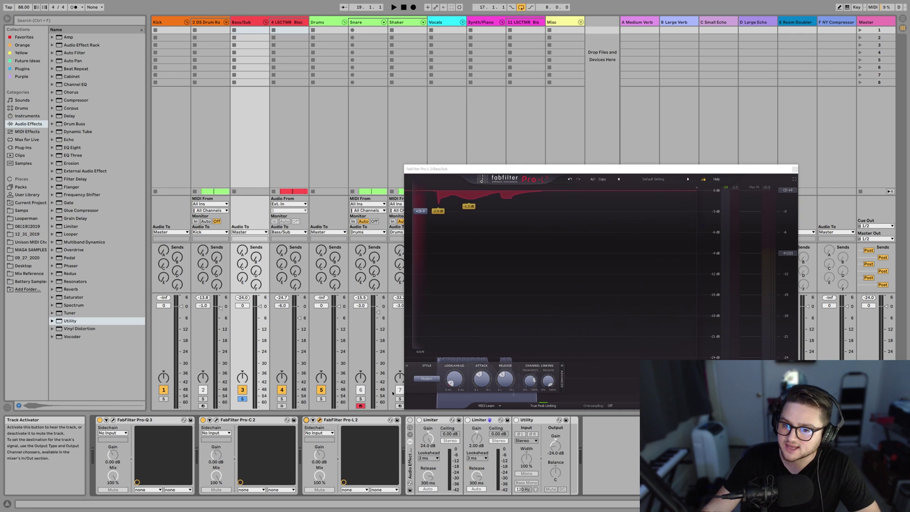
# Step: Move the Pro-L 2 window clear of the webcam area and load its Mixing preset Bass - Limiter 1
pyautogui.moveTo(599, 173); pyautogui.dragTo(485, 175)
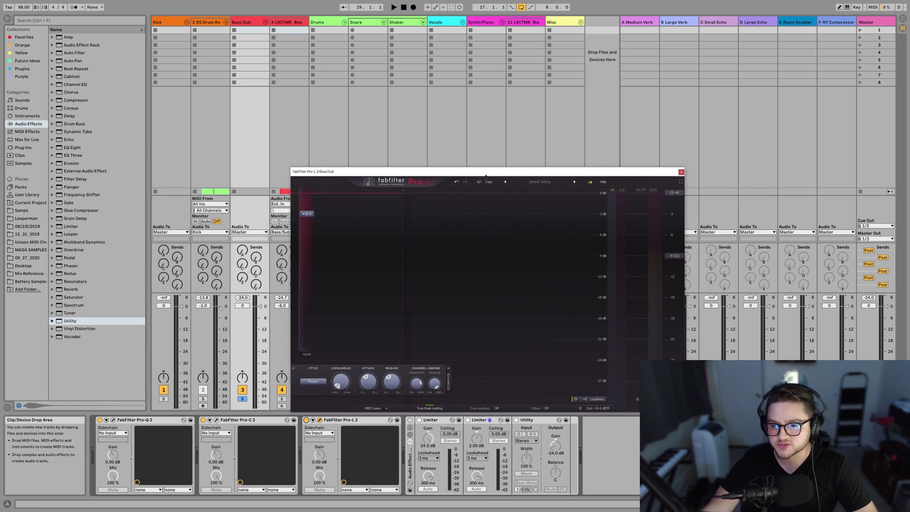
pyautogui.click(539, 183)
pyautogui.moveTo(538, 215)
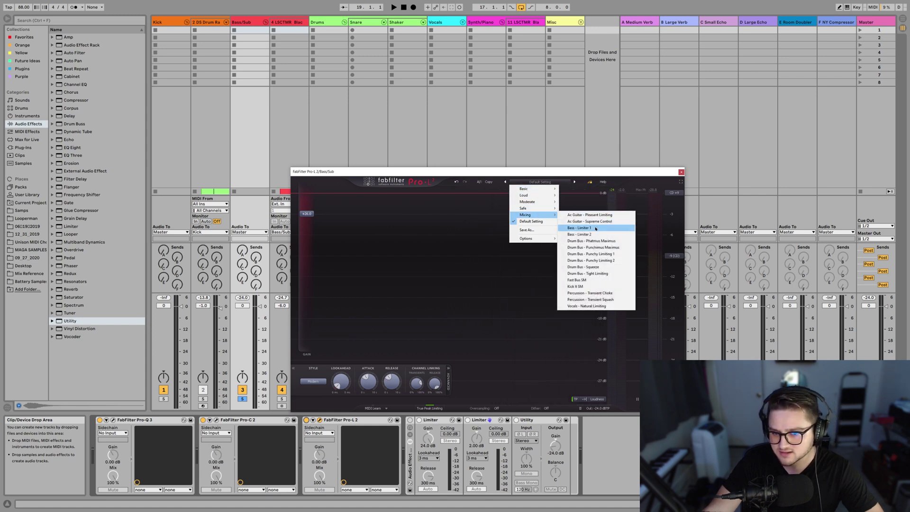
pyautogui.click(579, 227)
# Step: Delete the Limiter and Utility rack from Bass/Sub, and compare the playing bass with Pro-L 2 bypassed and active
pyautogui.click(598, 442)
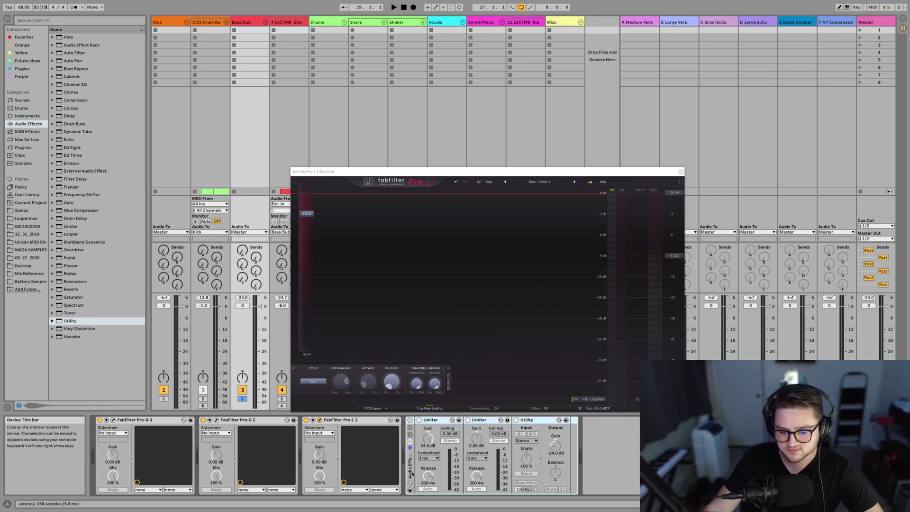
pyautogui.press('Delete')
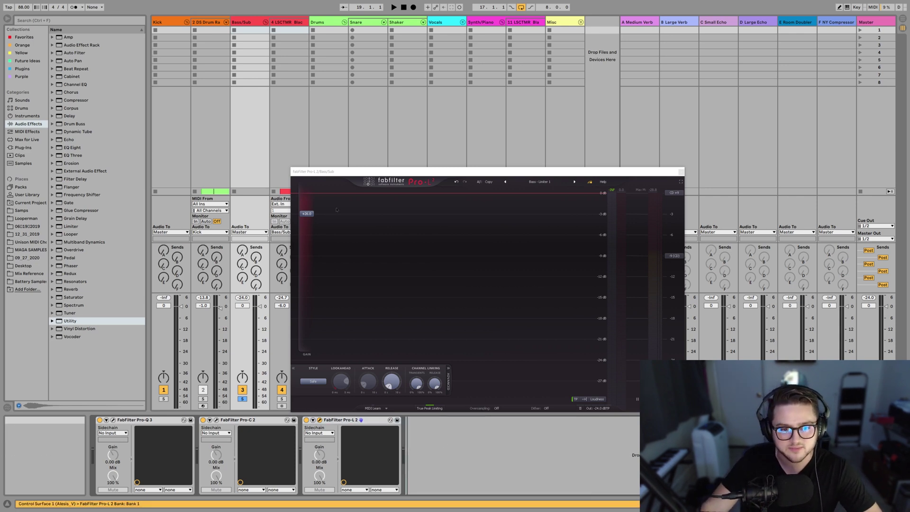
pyautogui.press('space')
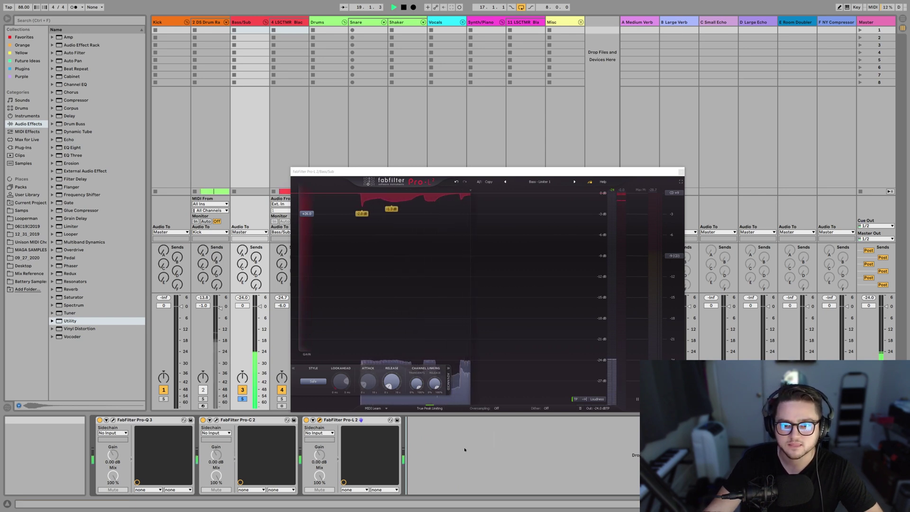
pyautogui.click(306, 420)
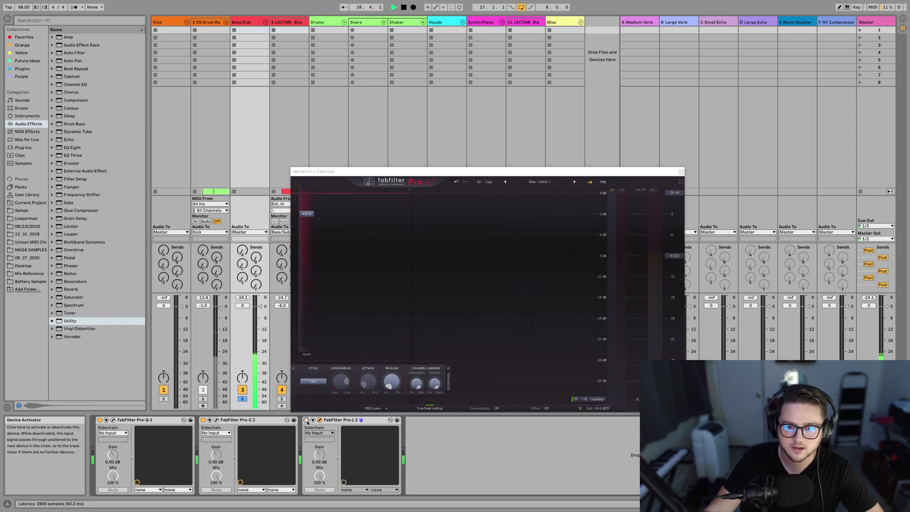
pyautogui.click(306, 420)
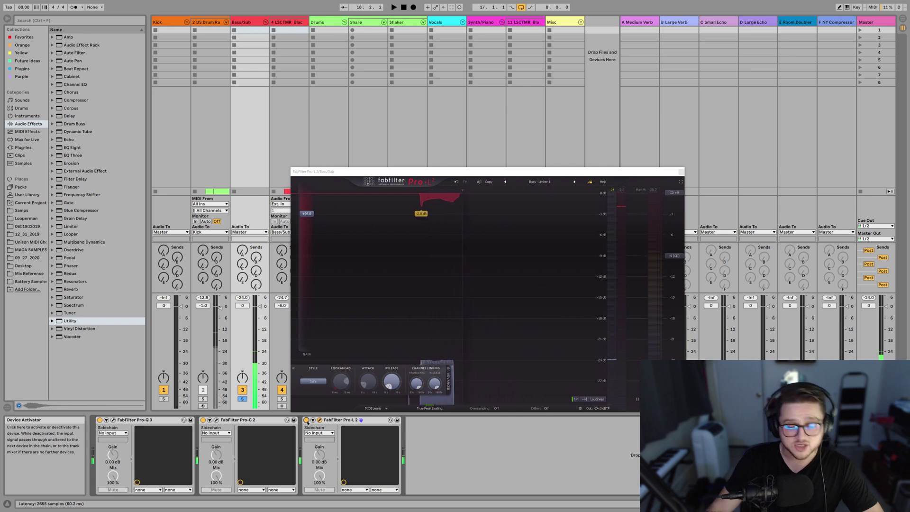